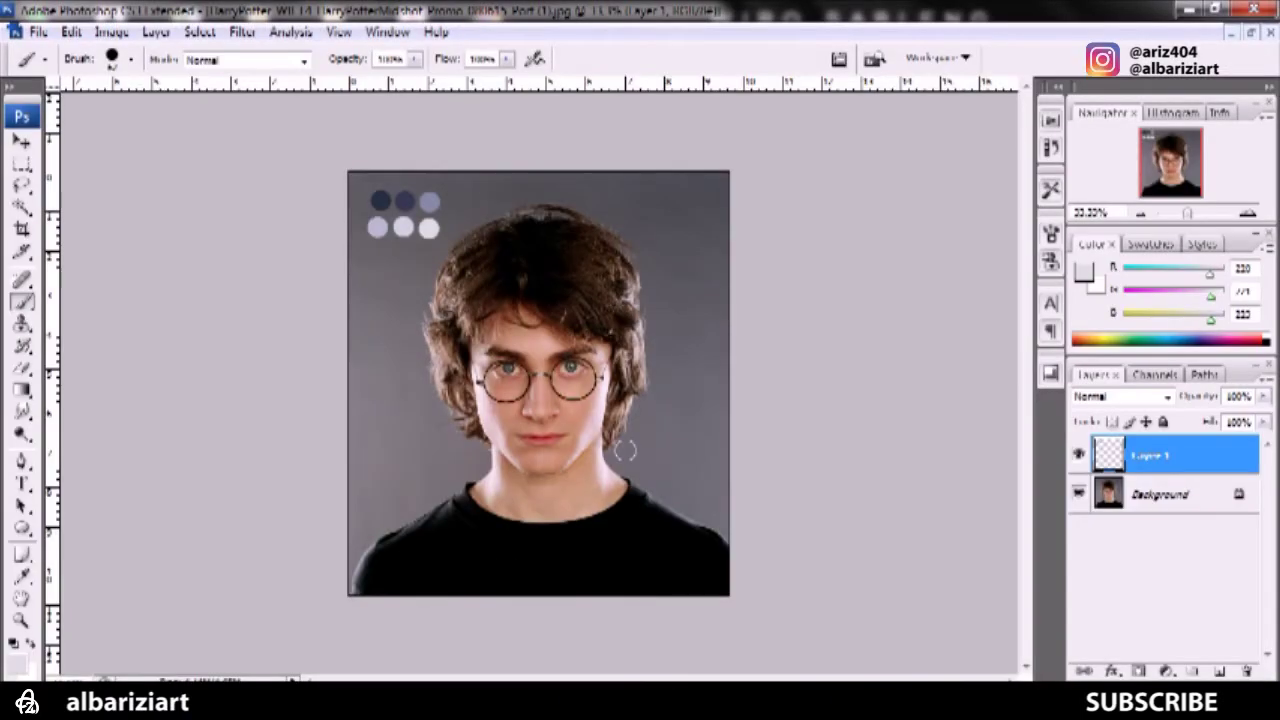
# Duplicate the Background layer as Background copy, then reselect the original Background
pyautogui.hotkey('alt', '[')
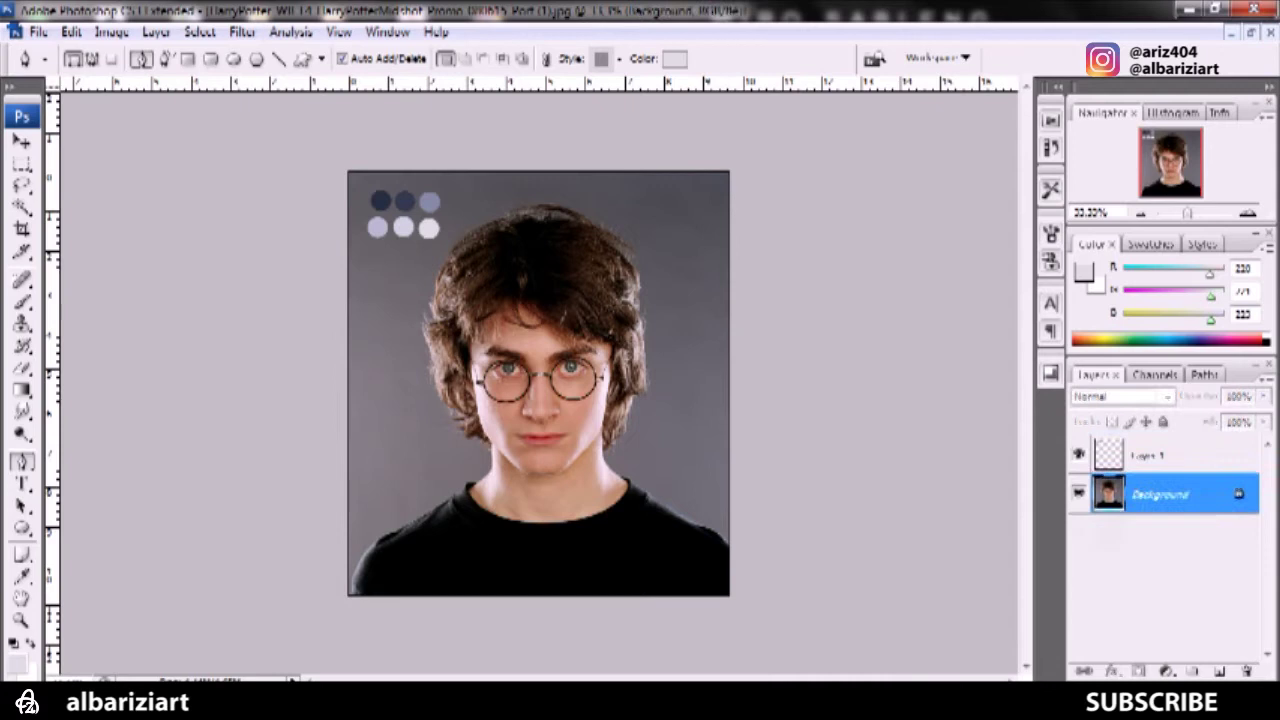
pyautogui.hotkey('ctrl', 'j')
pyautogui.hotkey('alt', '[')
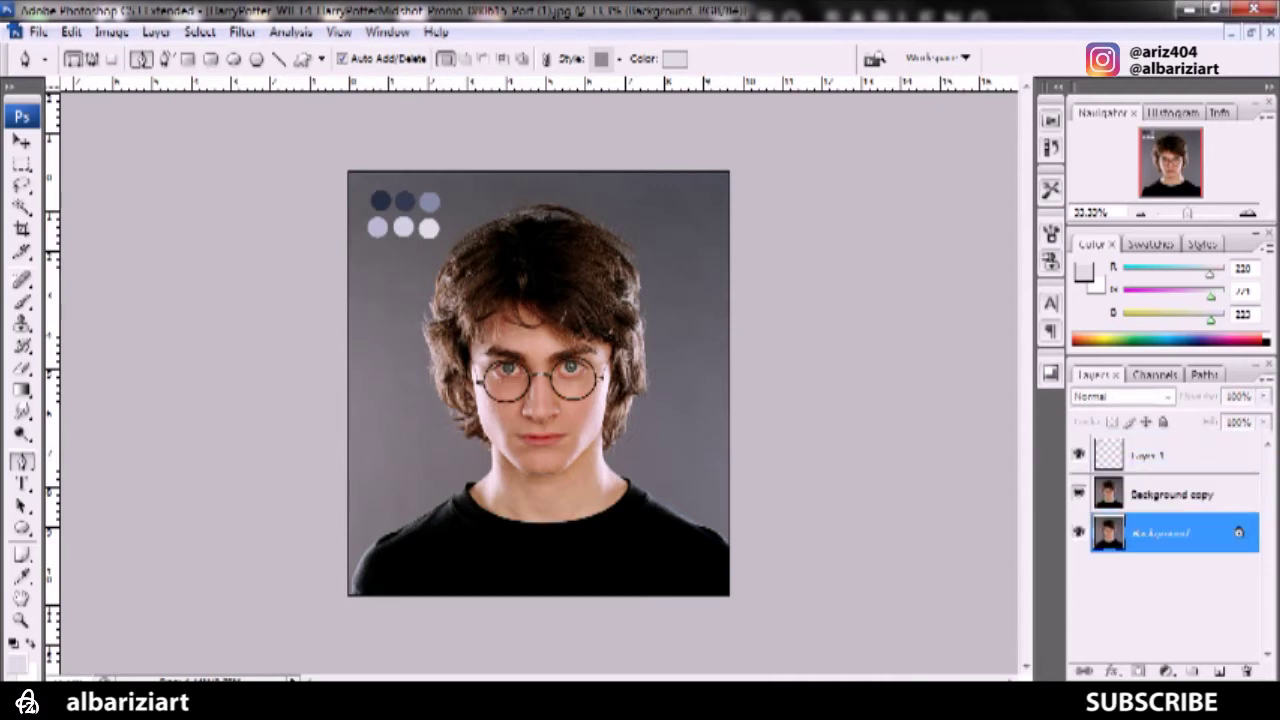
# Zoom to 300% on the boy's eyebrows and pick the Pen tool in Shape Layers mode
pyautogui.hotkey('ctrl', '+')
pyautogui.press('h')
pyautogui.scroll(-3, 540, 380)
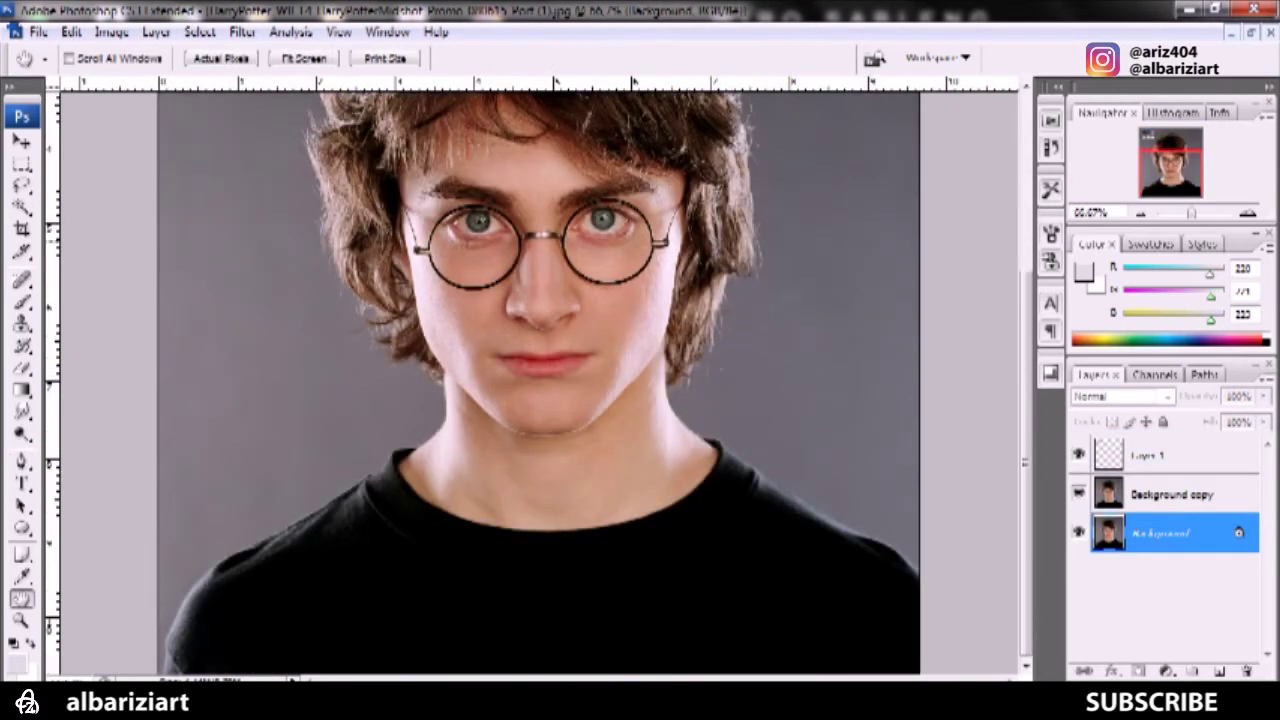
pyautogui.hotkey('ctrl', '+')
pyautogui.hotkey('ctrl', '+')
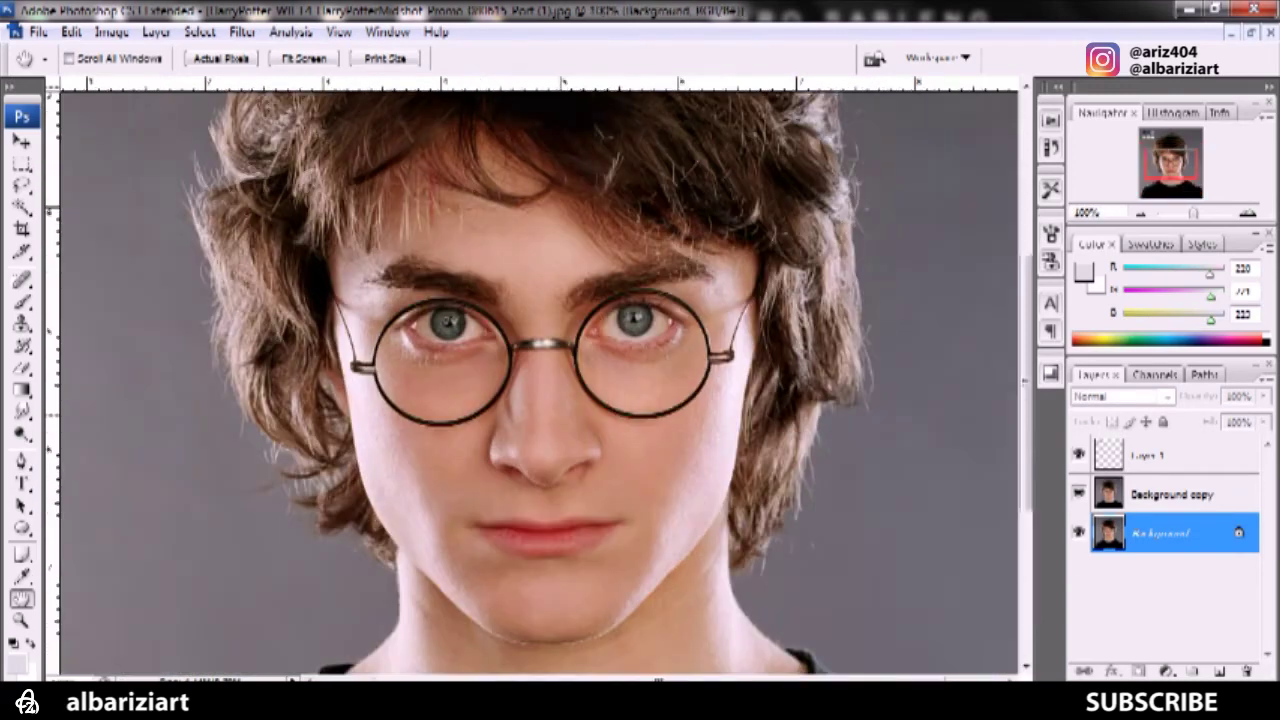
pyautogui.hotkey('ctrl', '+')
pyautogui.scroll(3, 540, 380)
pyautogui.scroll(1, 540, 380)
pyautogui.press('p')
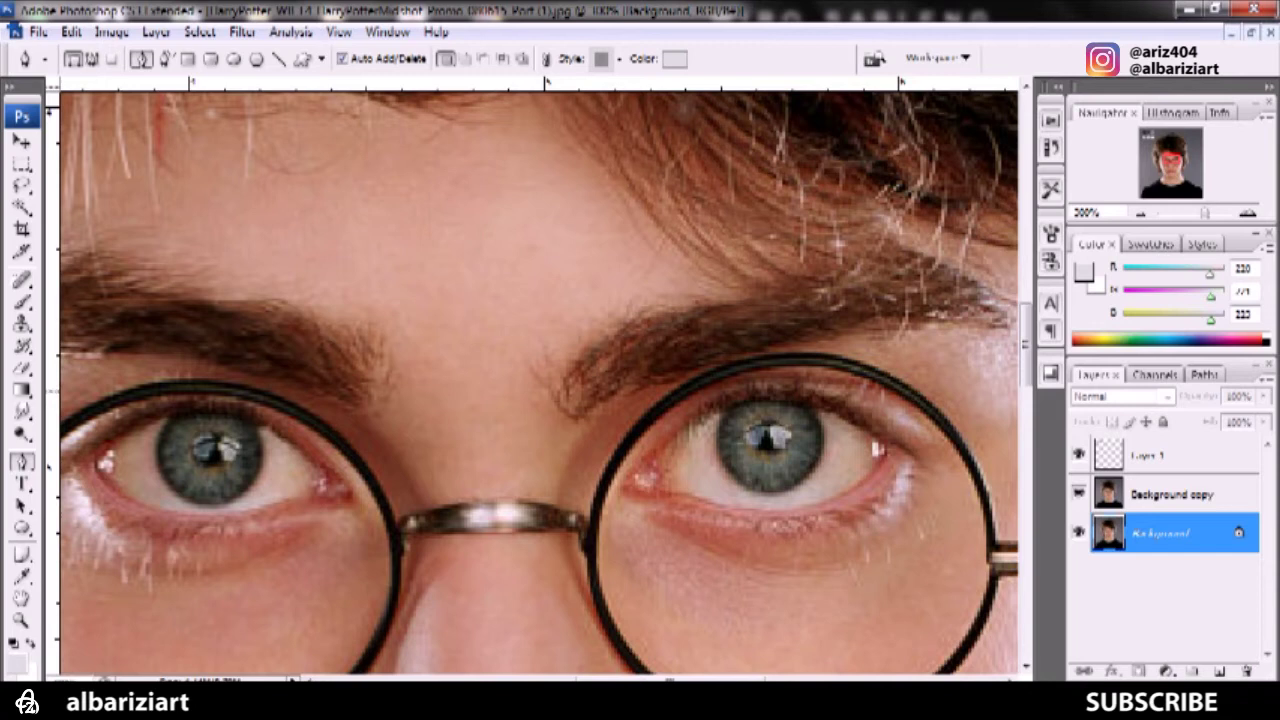
# Trace the right-hand eyebrow's inner end and curved top edge out to its outer tip
pyautogui.click(561, 398)
pyautogui.click(584, 362)
pyautogui.click(621, 317)
pyautogui.click(665, 305)
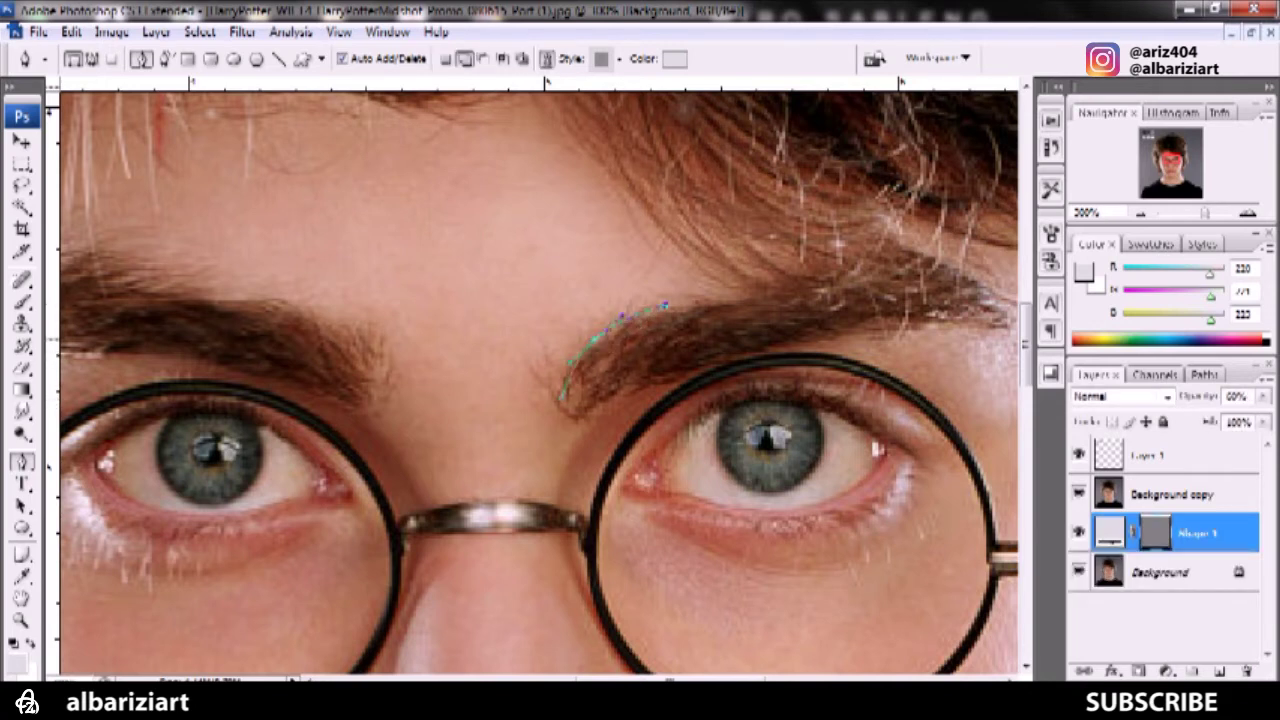
pyautogui.moveTo(580, 348); pyautogui.dragTo(601, 334)
pyautogui.click(687, 313)
pyautogui.click(798, 291)
pyautogui.hscroll(3, 540, 380)
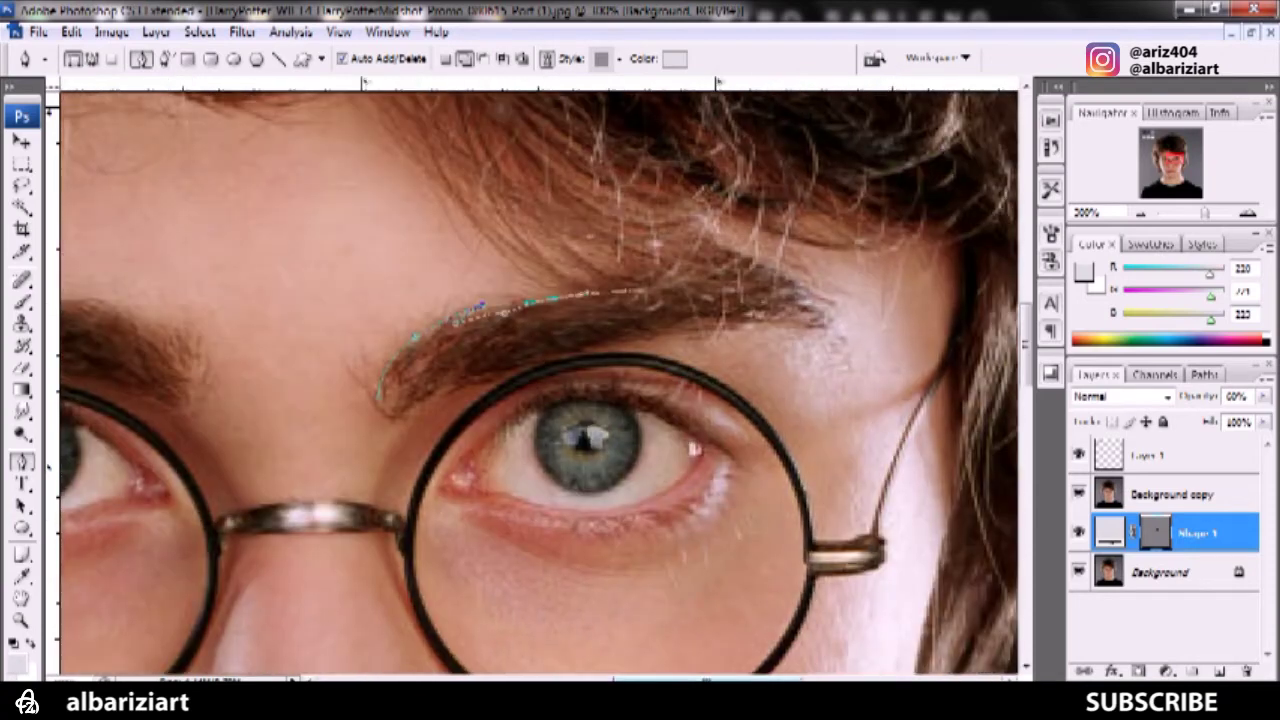
pyautogui.hscroll(2, 540, 380)
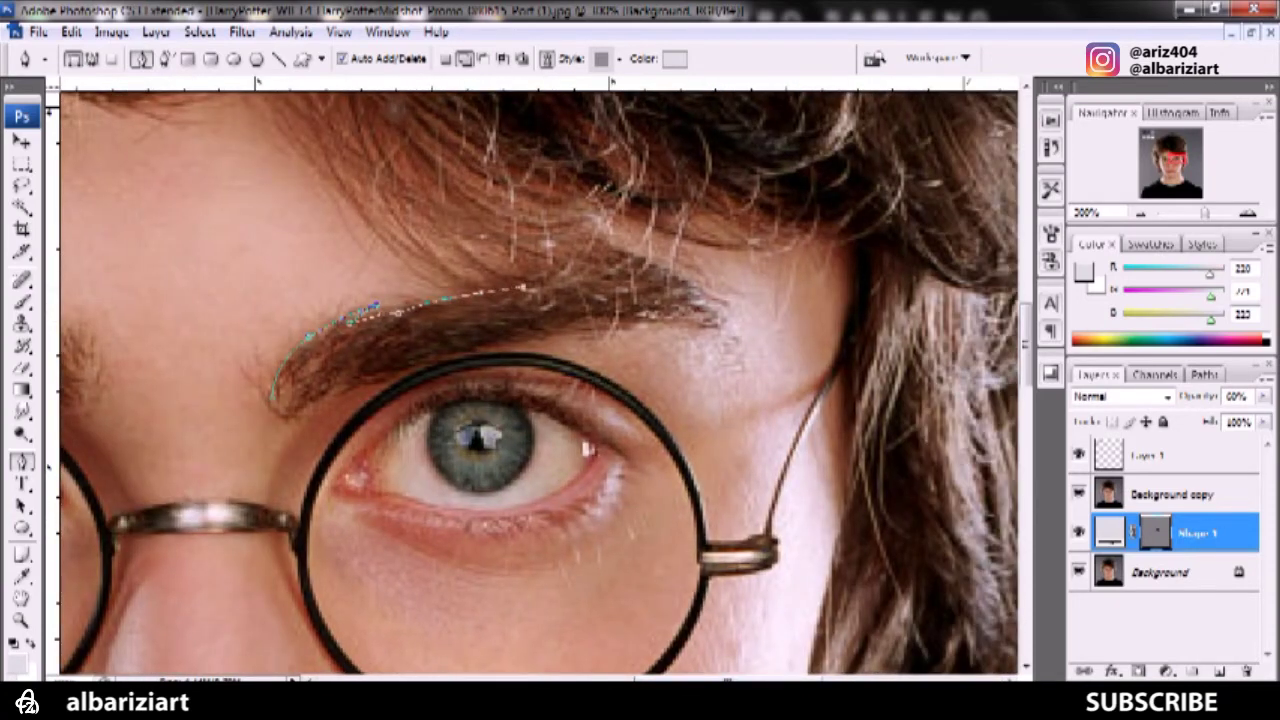
pyautogui.click(725, 300)
pyautogui.moveTo(692, 273); pyautogui.dragTo(692, 298)
pyautogui.click(730, 322)
# Trace back along the brow's underside with jagged hair points, closing Shape 1, then zoom out
pyautogui.click(603, 319)
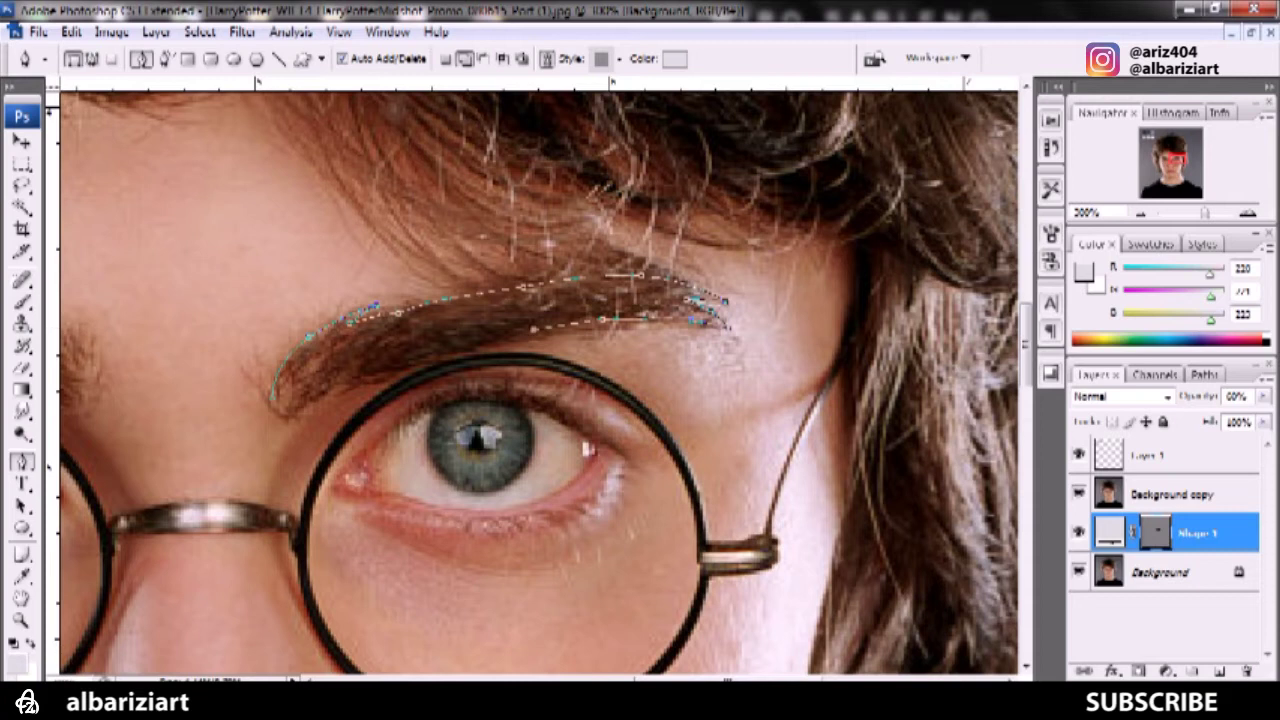
pyautogui.click(533, 329)
pyautogui.moveTo(540, 334); pyautogui.dragTo(548, 336)
pyautogui.moveTo(379, 383); pyautogui.dragTo(368, 388)
pyautogui.click(347, 389)
pyautogui.click(288, 421)
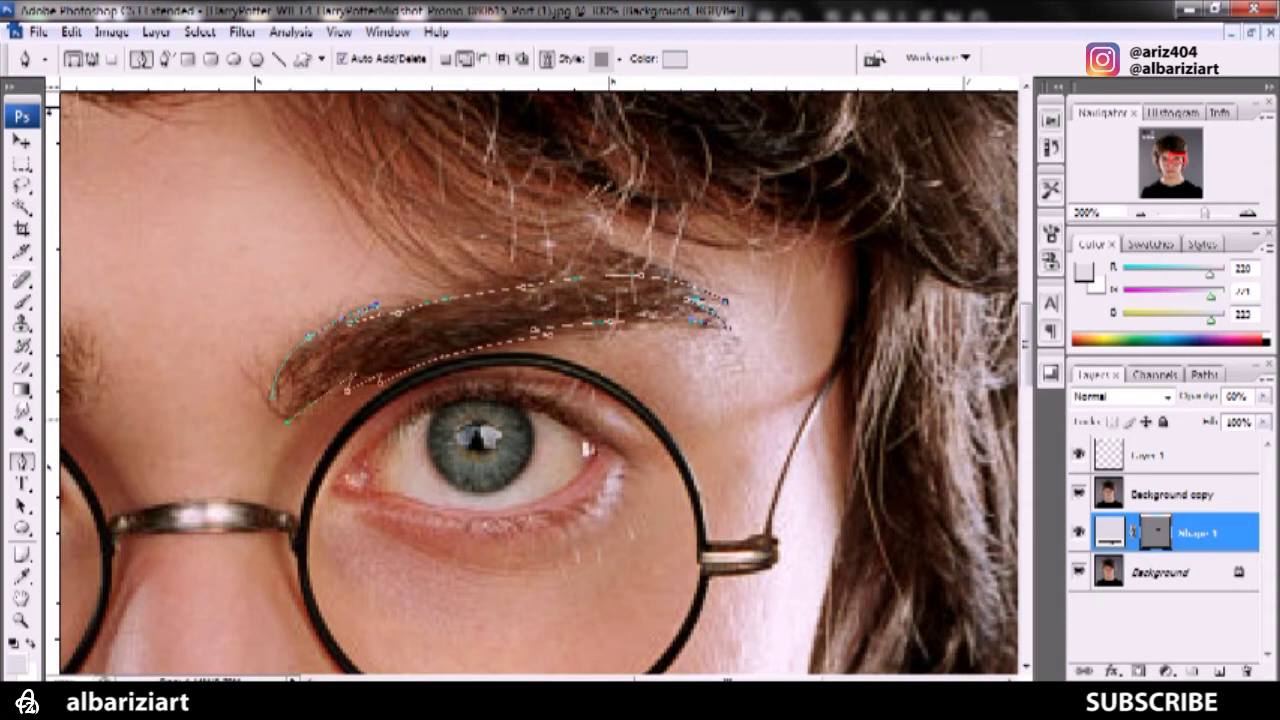
pyautogui.click(290, 402)
pyautogui.click(380, 380)
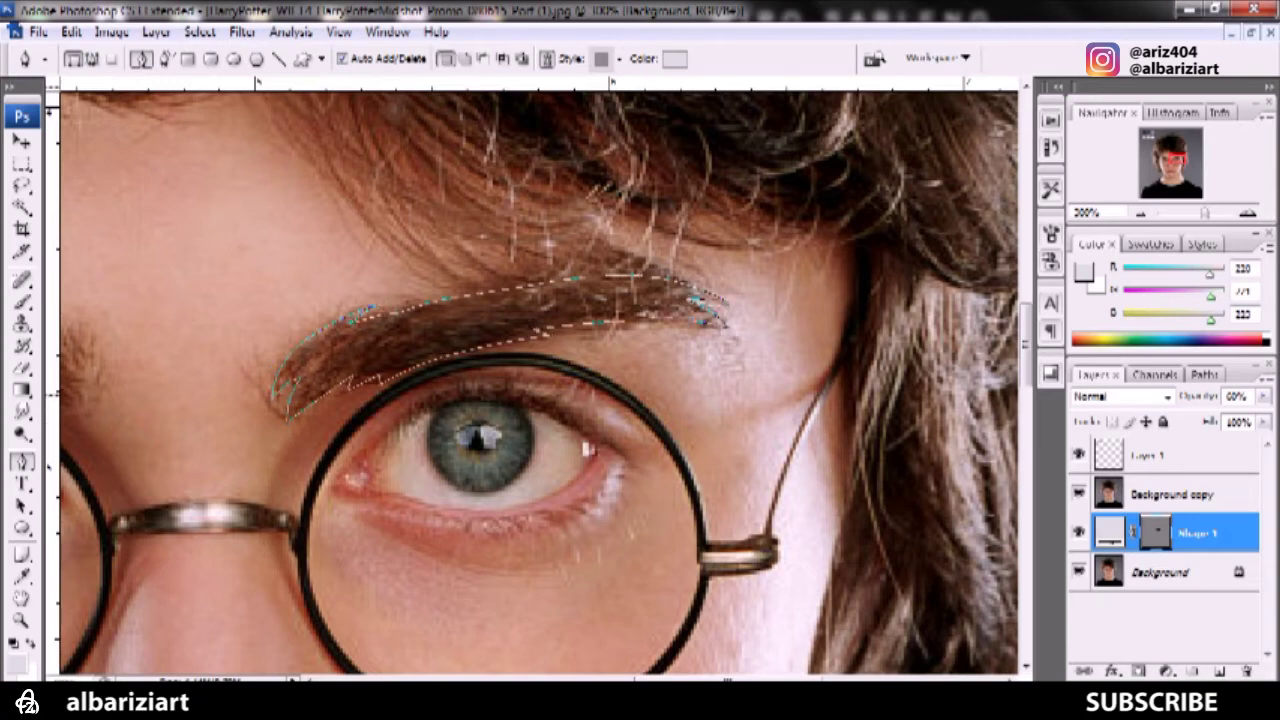
pyautogui.hotkey('ctrl', '-')
pyautogui.hotkey('ctrl', '-')
pyautogui.hotkey('ctrl', '-')
pyautogui.hotkey('ctrl', '-')
pyautogui.hotkey('ctrl', '-')
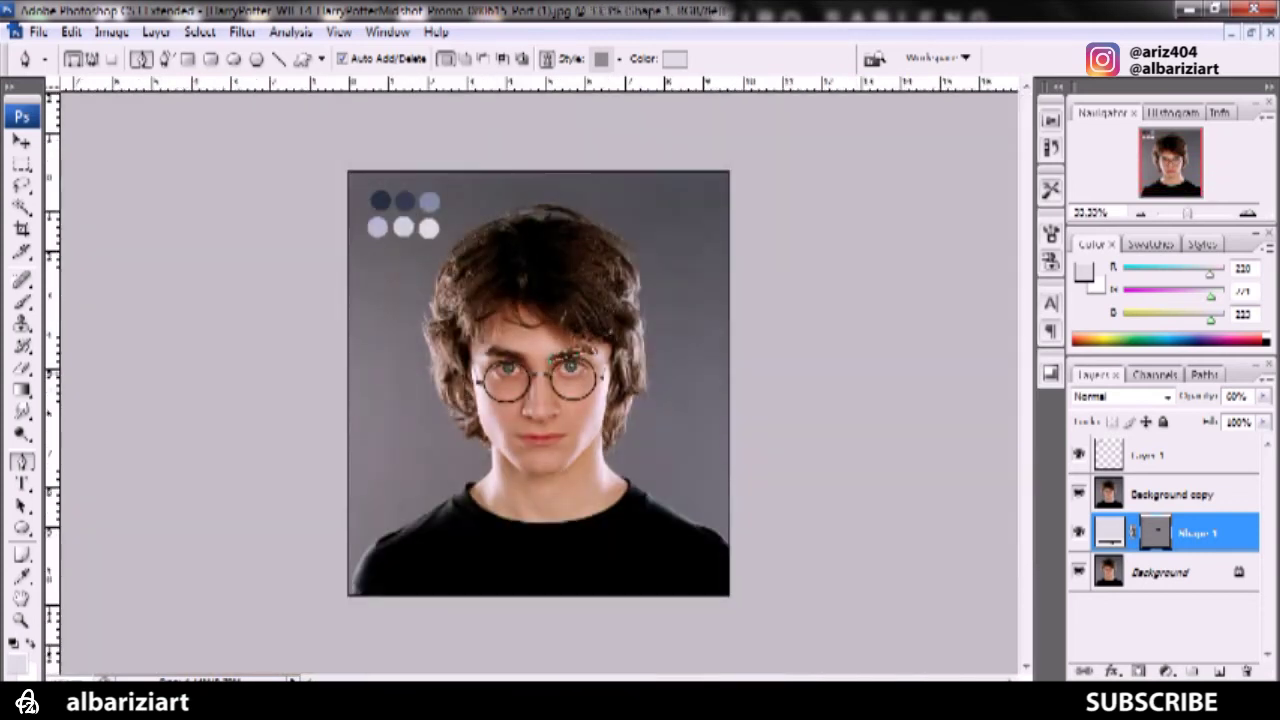
# Give Shape 1 a dark navy fill, hide the Background layer, and zoom in on the eyes
pyautogui.click(675, 58)
pyautogui.click(380, 200)
pyautogui.press('Return')
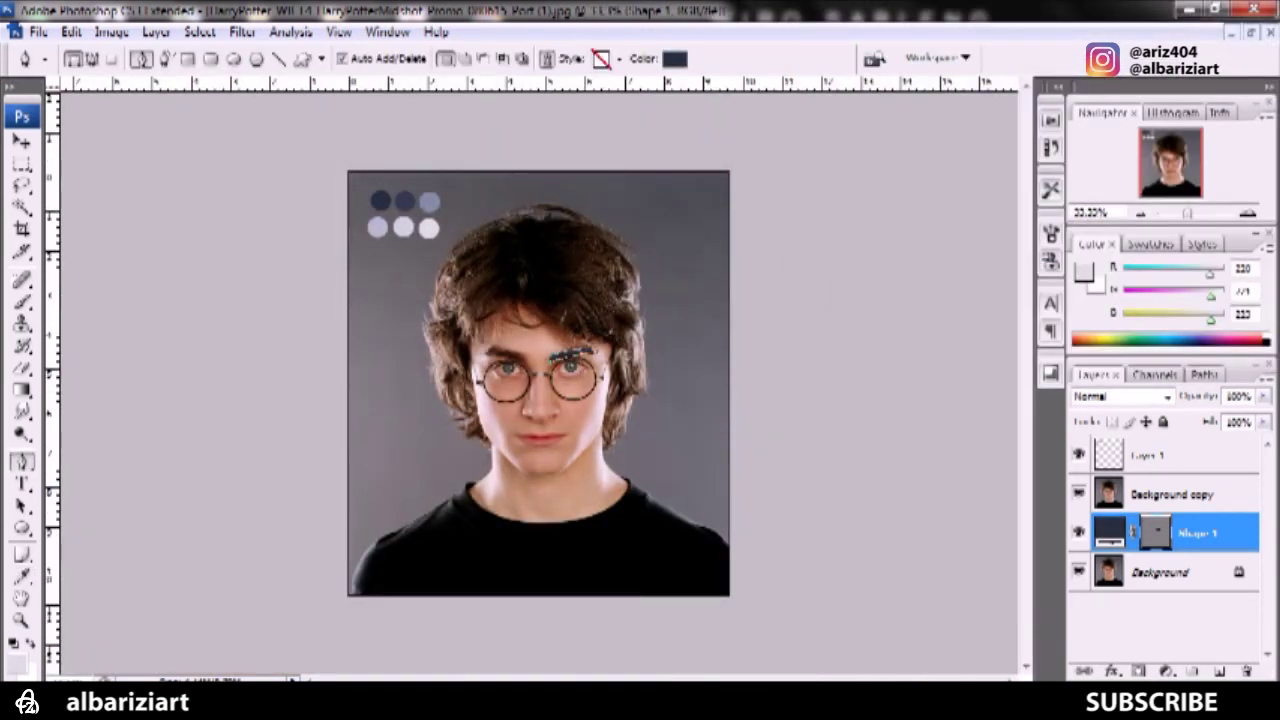
pyautogui.click(1078, 572)
pyautogui.click(1078, 494)
pyautogui.hotkey('ctrl', '+')
pyautogui.hotkey('ctrl', '+')
pyautogui.hotkey('ctrl', '+')
pyautogui.hotkey('ctrl', '+')
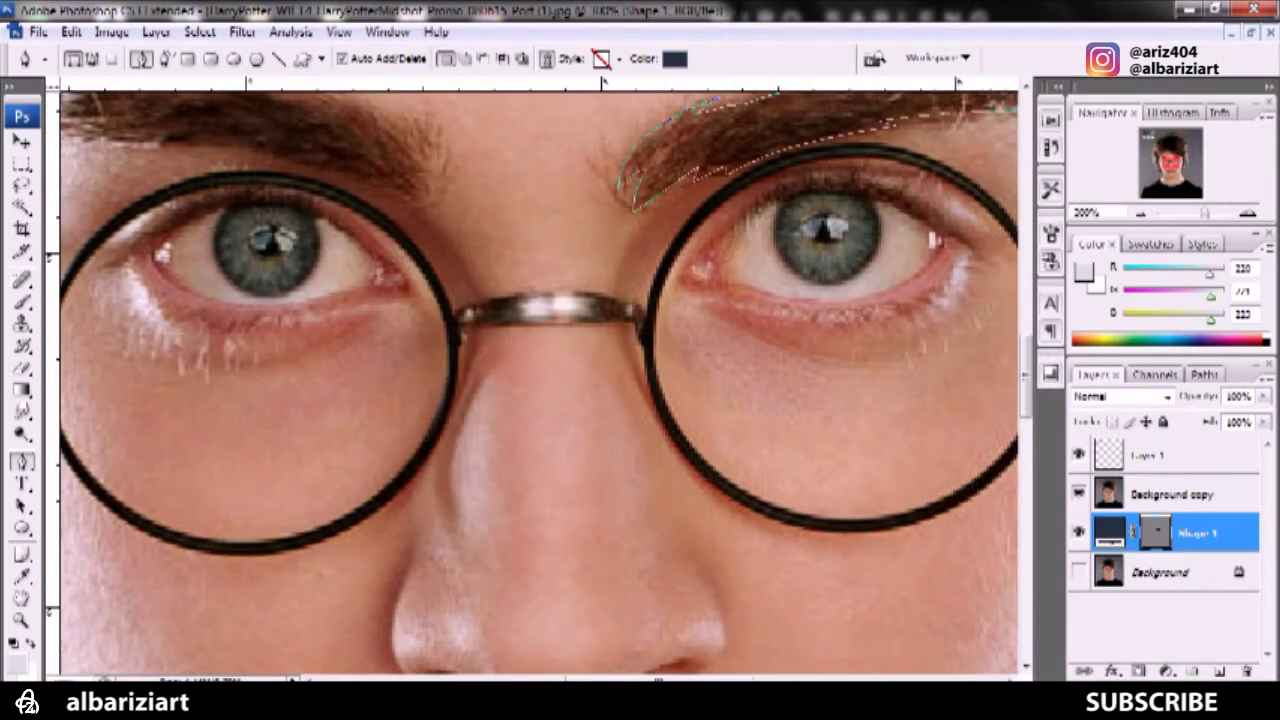
# Pan to the left-hand eyebrow and trace its inner end and top edge into Shape 1
pyautogui.press('h')
pyautogui.moveTo(500, 250); pyautogui.dragTo(650, 565)
pyautogui.press('p')
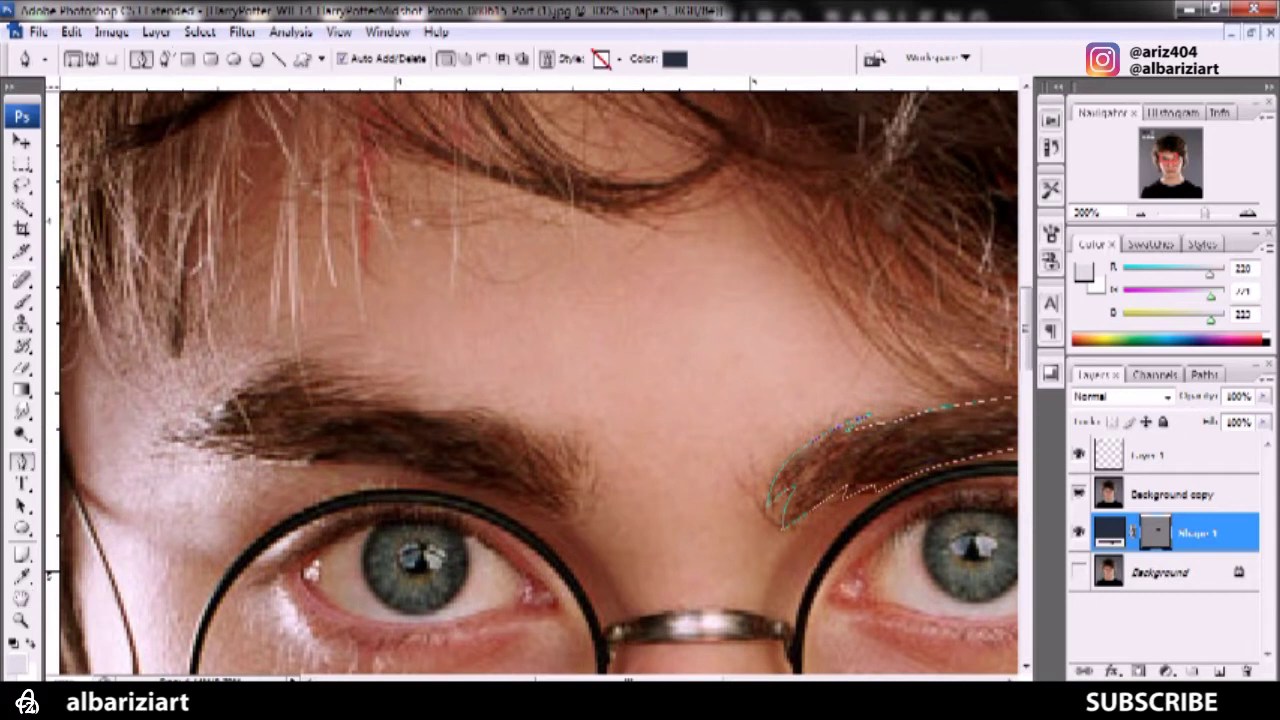
pyautogui.click(581, 505)
pyautogui.click(580, 478)
pyautogui.click(577, 458)
pyautogui.click(570, 442)
pyautogui.click(571, 474)
pyautogui.click(541, 440)
pyautogui.click(511, 428)
pyautogui.click(413, 410)
pyautogui.moveTo(497, 424); pyautogui.dragTo(490, 412)
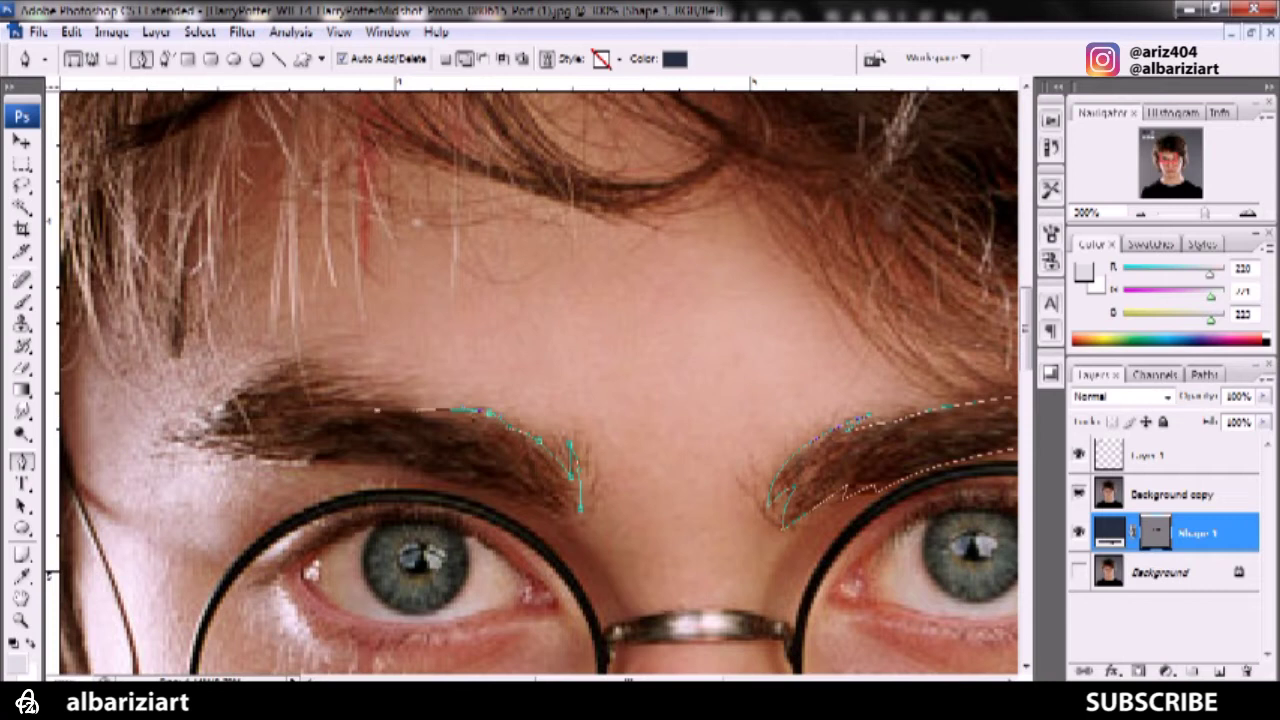
# Curve the outline around the left brow's outer tip and back along its lower edge
pyautogui.click(360, 394)
pyautogui.moveTo(318, 399); pyautogui.dragTo(316, 401)
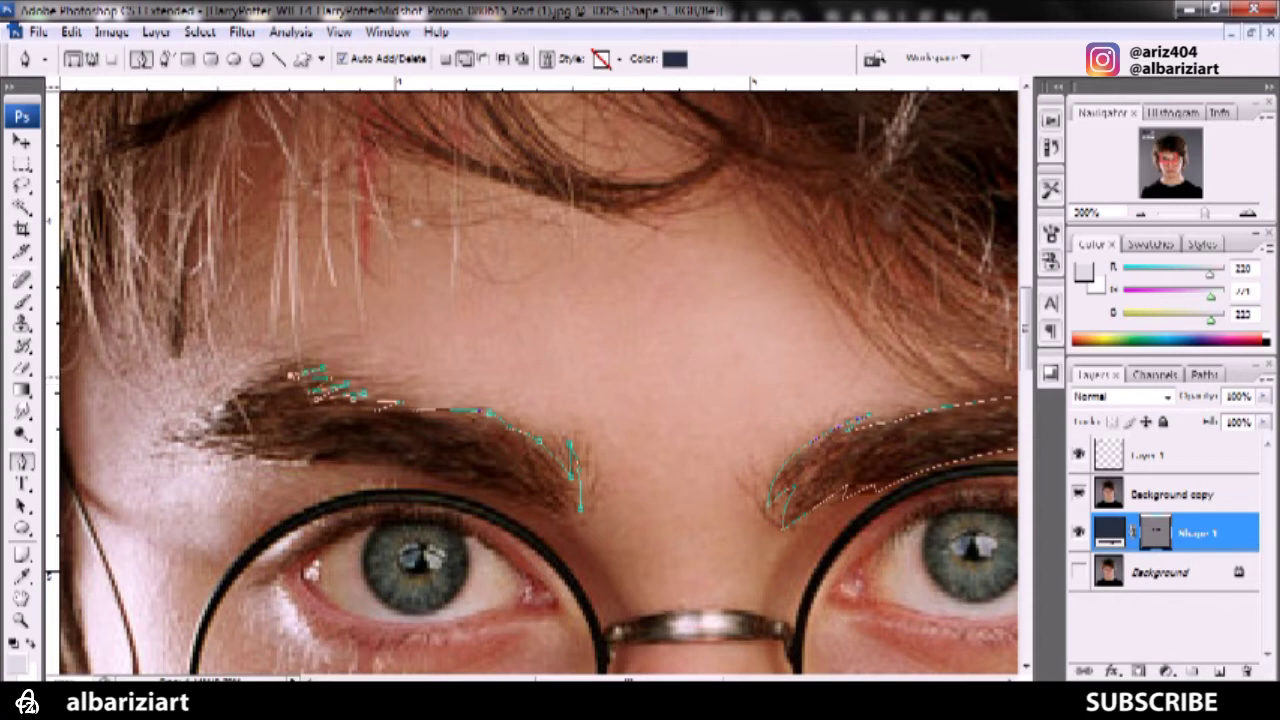
pyautogui.moveTo(247, 383); pyautogui.dragTo(292, 366)
pyautogui.click(190, 427)
pyautogui.click(172, 438)
pyautogui.click(403, 466)
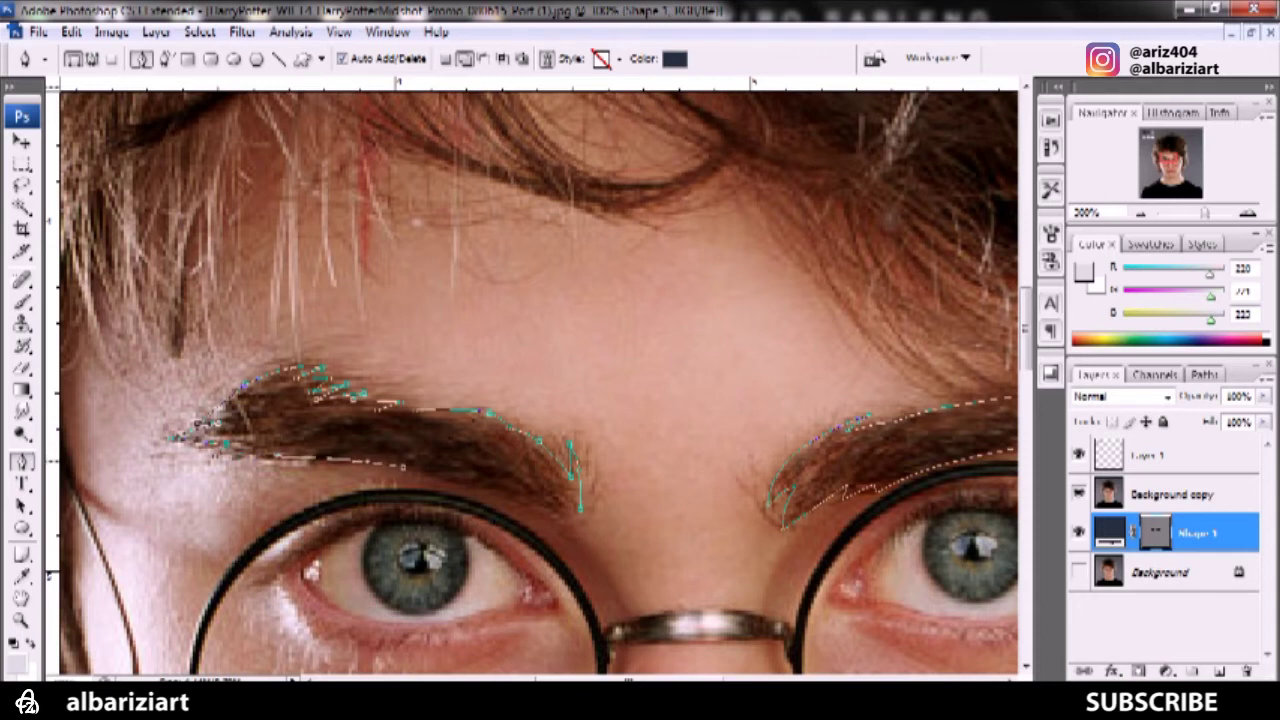
pyautogui.click(560, 519)
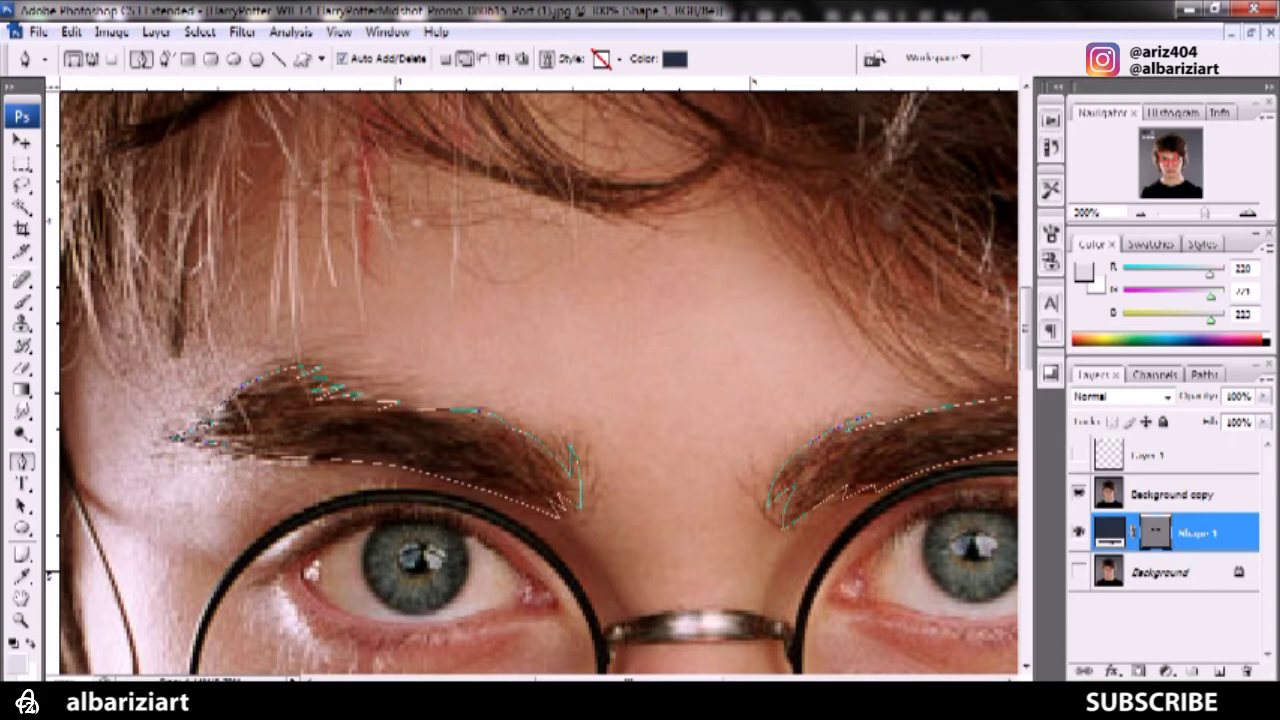
# Toggle Background copy's visibility to preview the brows, then make Background copy active
pyautogui.click(1078, 494)
pyautogui.click(1078, 494)
pyautogui.click(1170, 494)
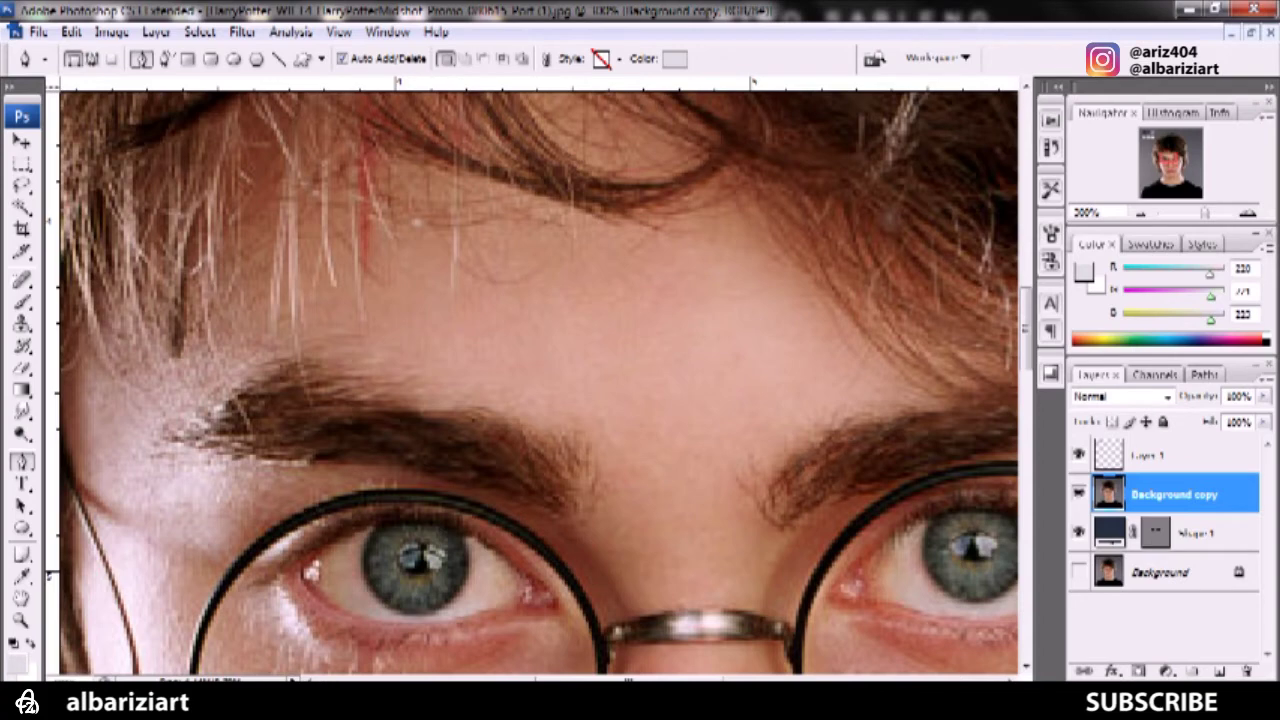
pyautogui.click(1078, 492)
pyautogui.hotkey('ctrl', '0')
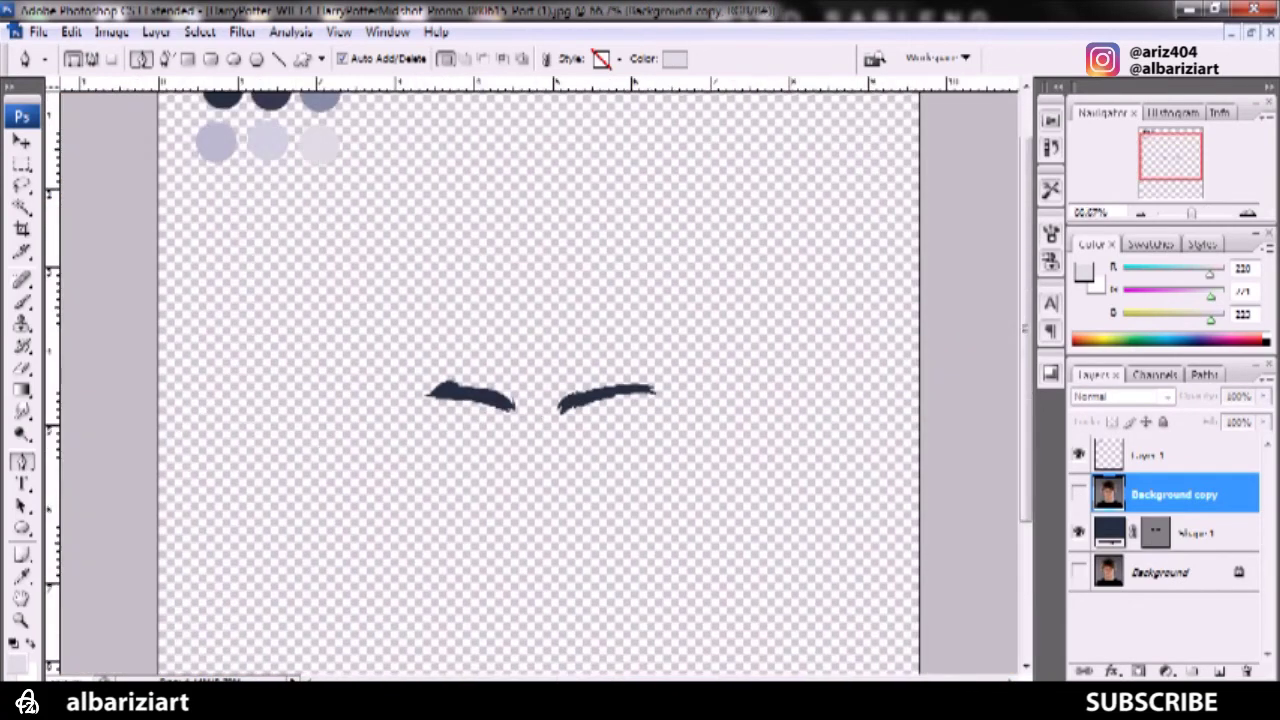
pyautogui.doubleClick(1109, 532)
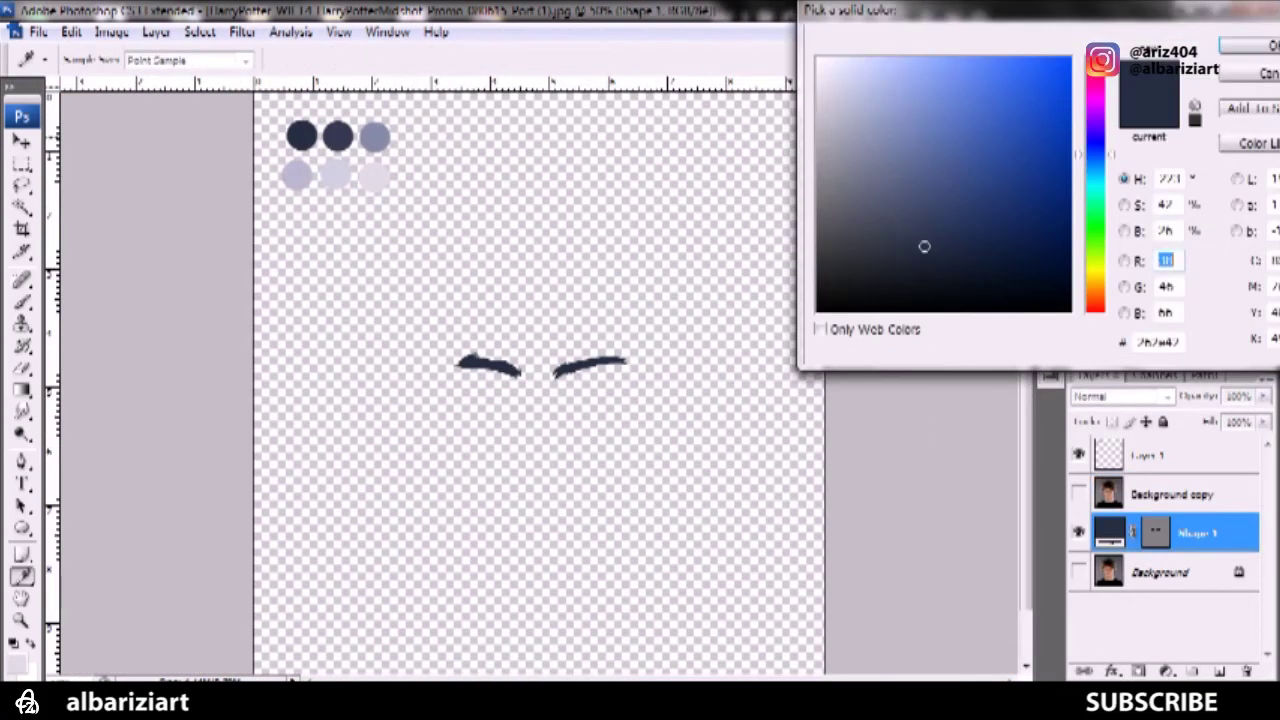
pyautogui.press('Escape')
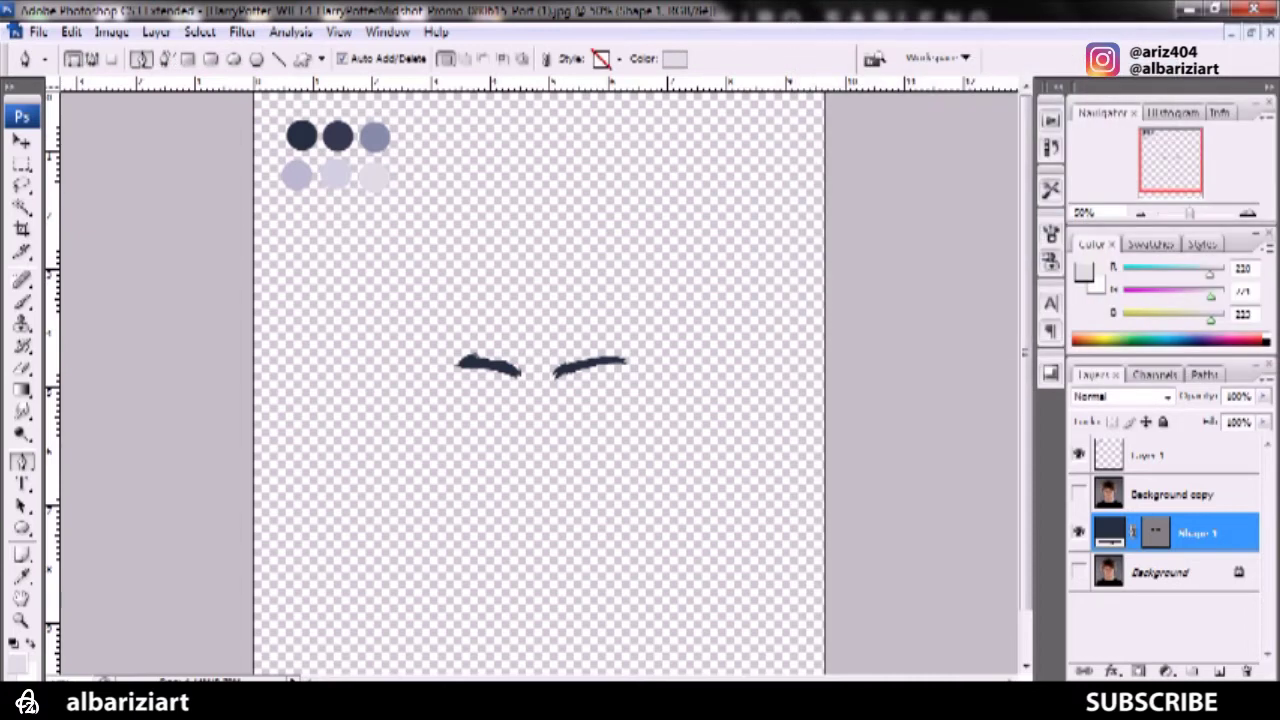
pyautogui.hotkey('ctrl', '+')
pyautogui.hotkey('ctrl', '+')
pyautogui.hotkey('ctrl', '+')
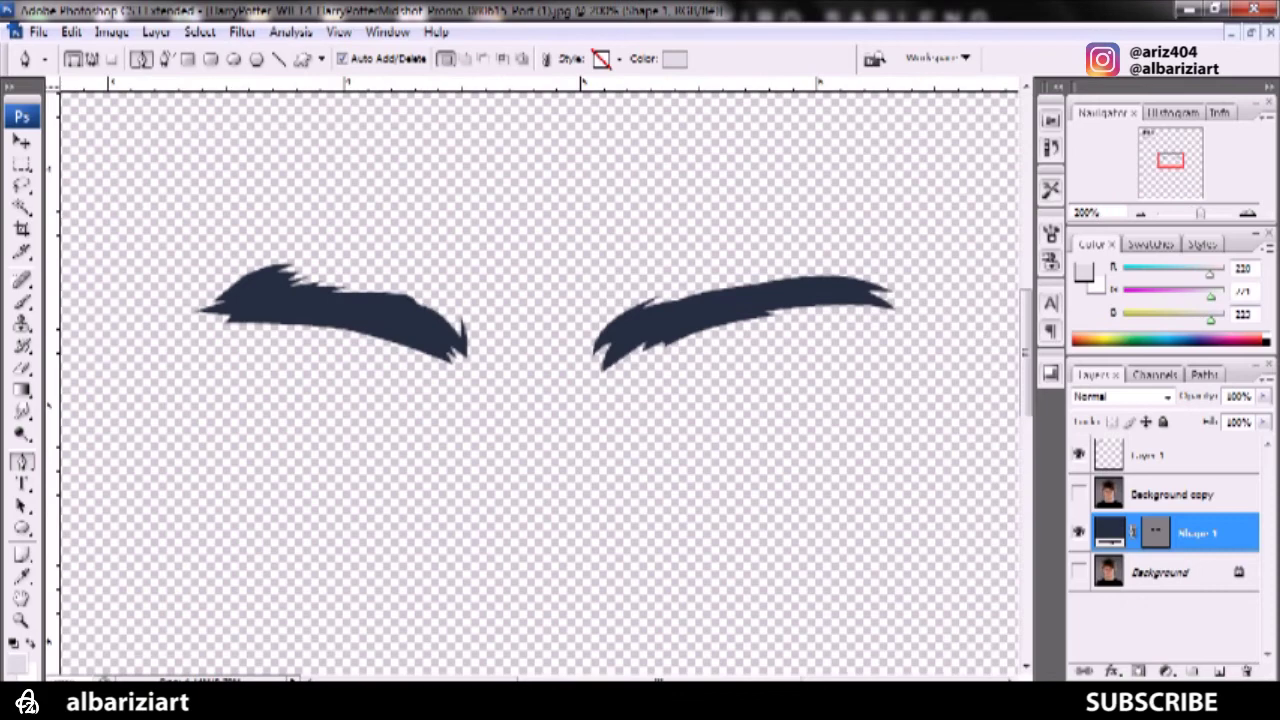
pyautogui.click(1078, 492)
pyautogui.click(1078, 492)
pyautogui.click(1155, 532)
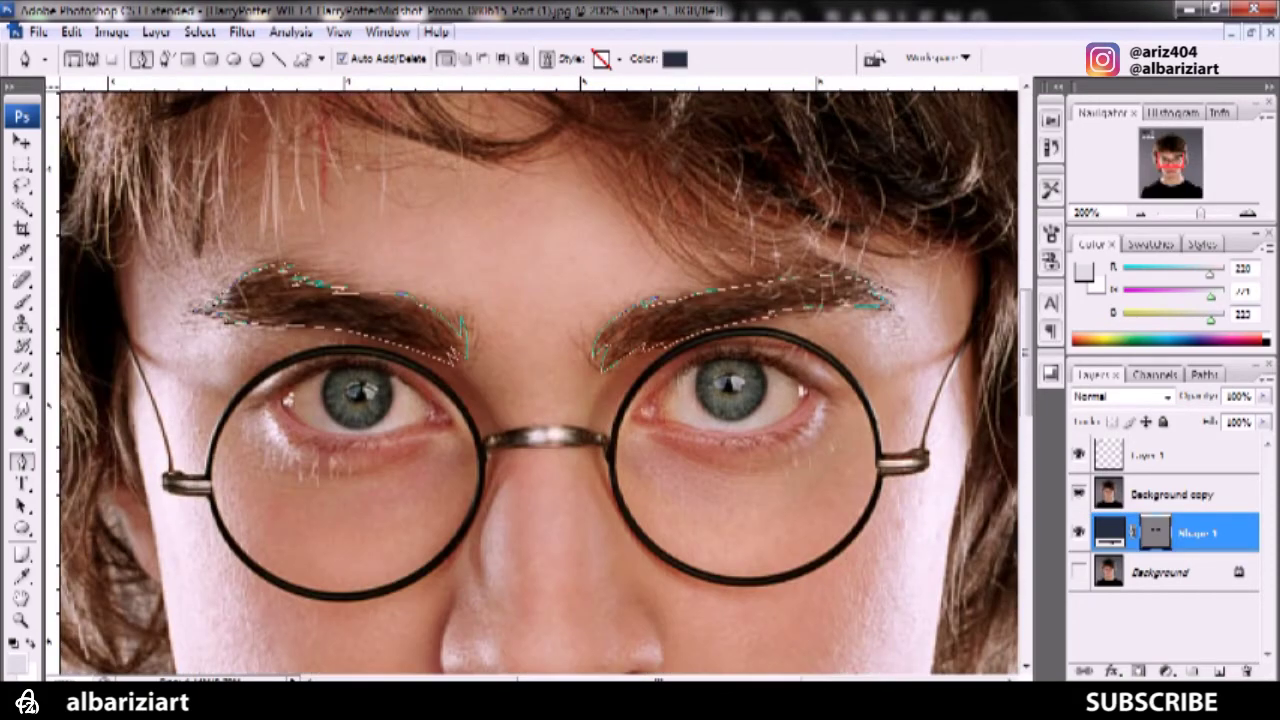
# Add points and curve the right-hand eyebrow's top edge upward to fit the brow
pyautogui.hotkey('ctrl', '+')
pyautogui.hotkey('ctrl', '+')
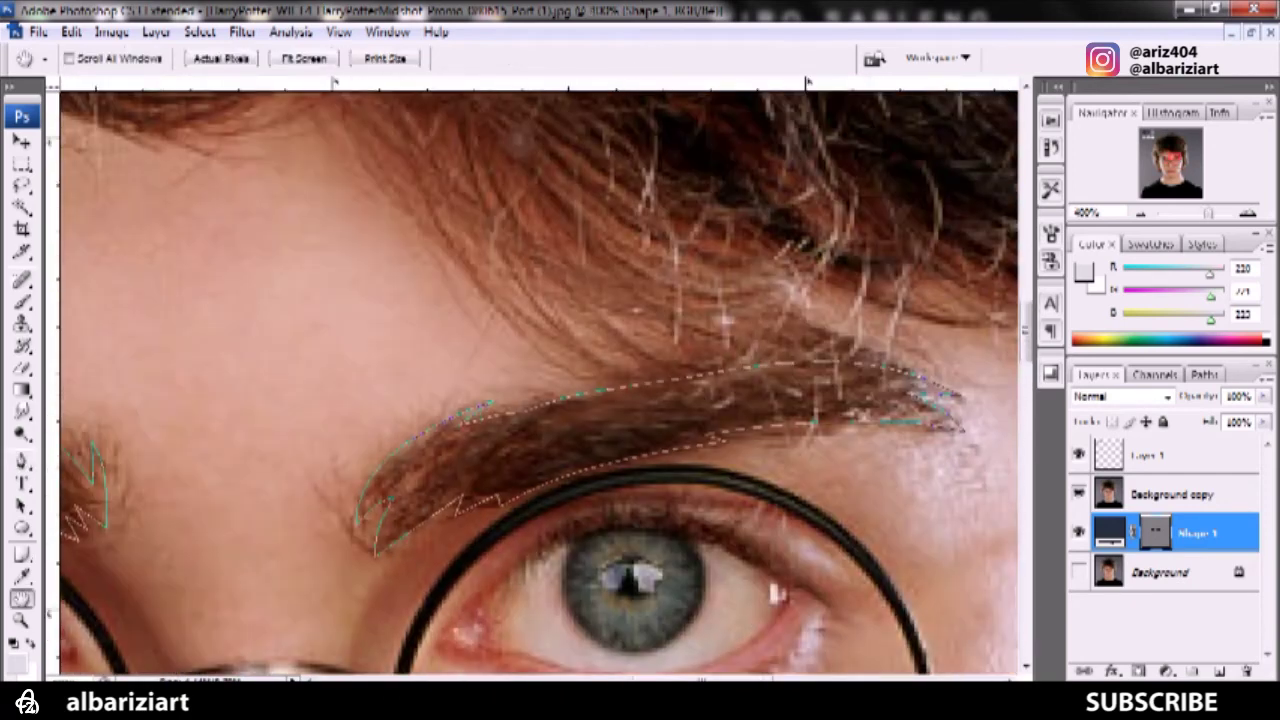
pyautogui.click(636, 364)
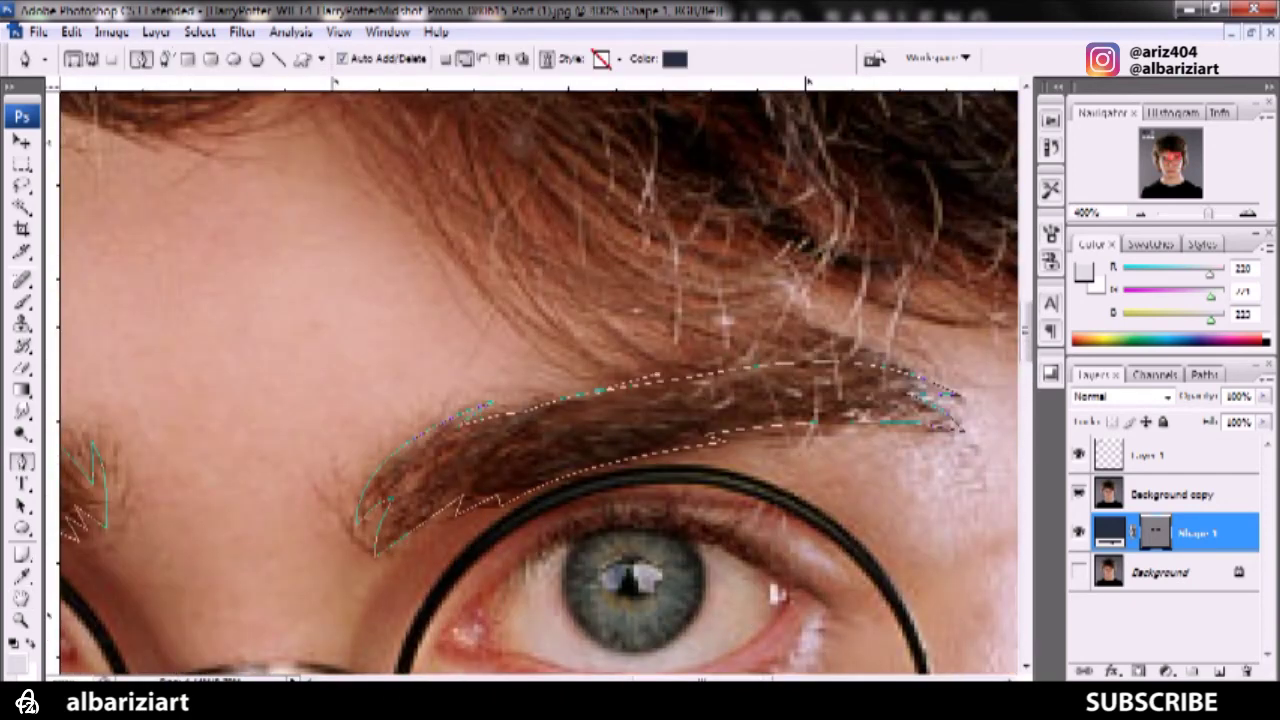
pyautogui.moveTo(700, 358); pyautogui.dragTo(778, 331)
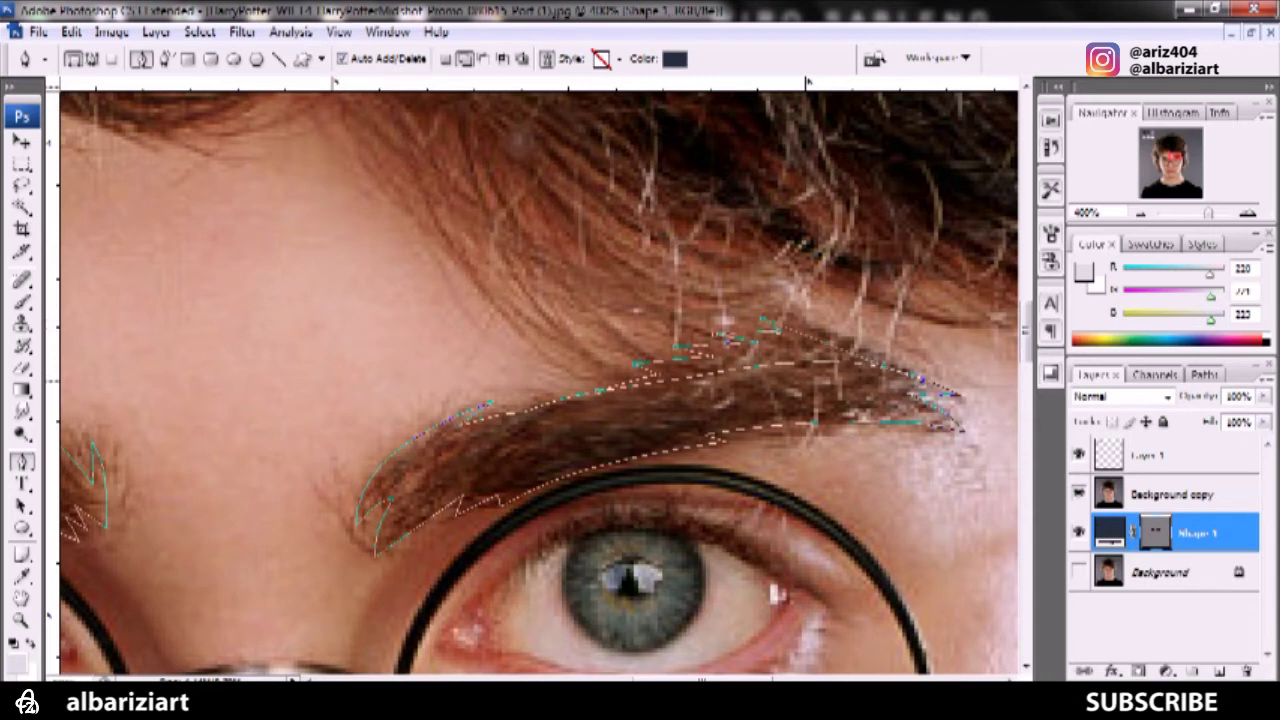
pyautogui.moveTo(880, 365); pyautogui.dragTo(785, 318)
# Preview both navy eyebrows with the photo hidden, then select and show Background copy again
pyautogui.click(1078, 494)
pyautogui.hotkey('ctrl', '-')
pyautogui.hotkey('ctrl', '-')
pyautogui.hotkey('ctrl', '-')
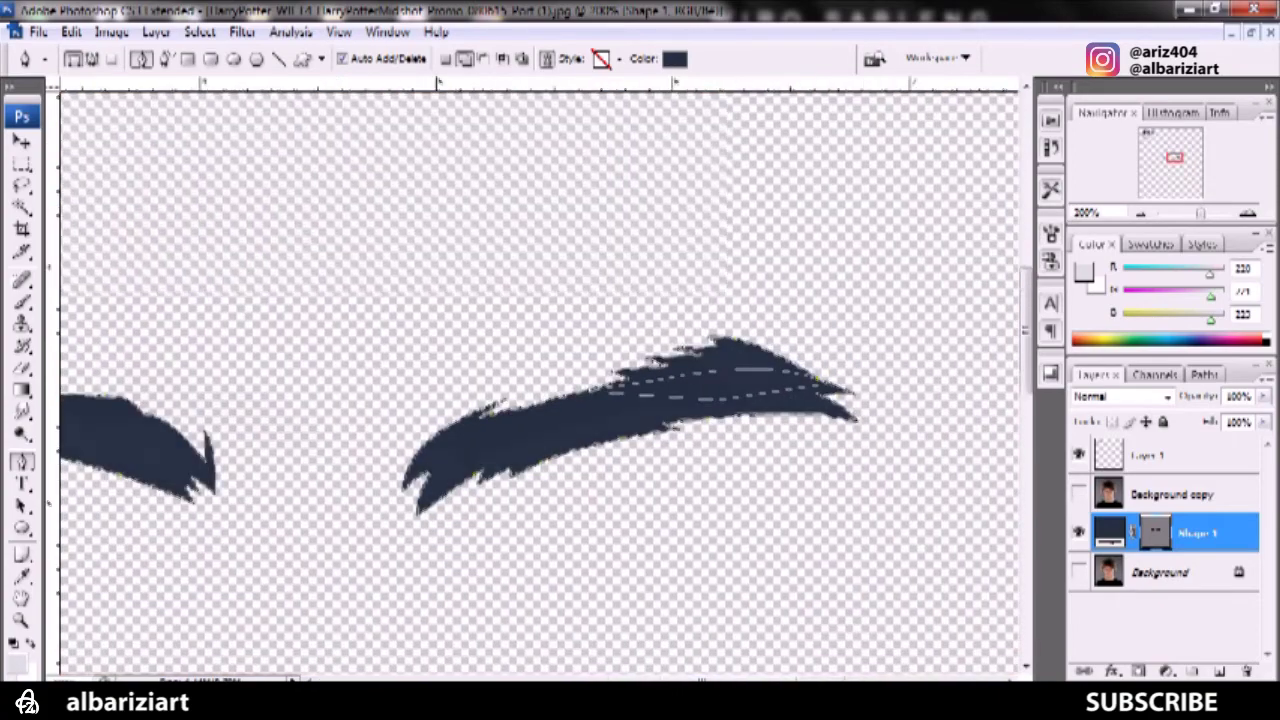
pyautogui.click(1172, 494)
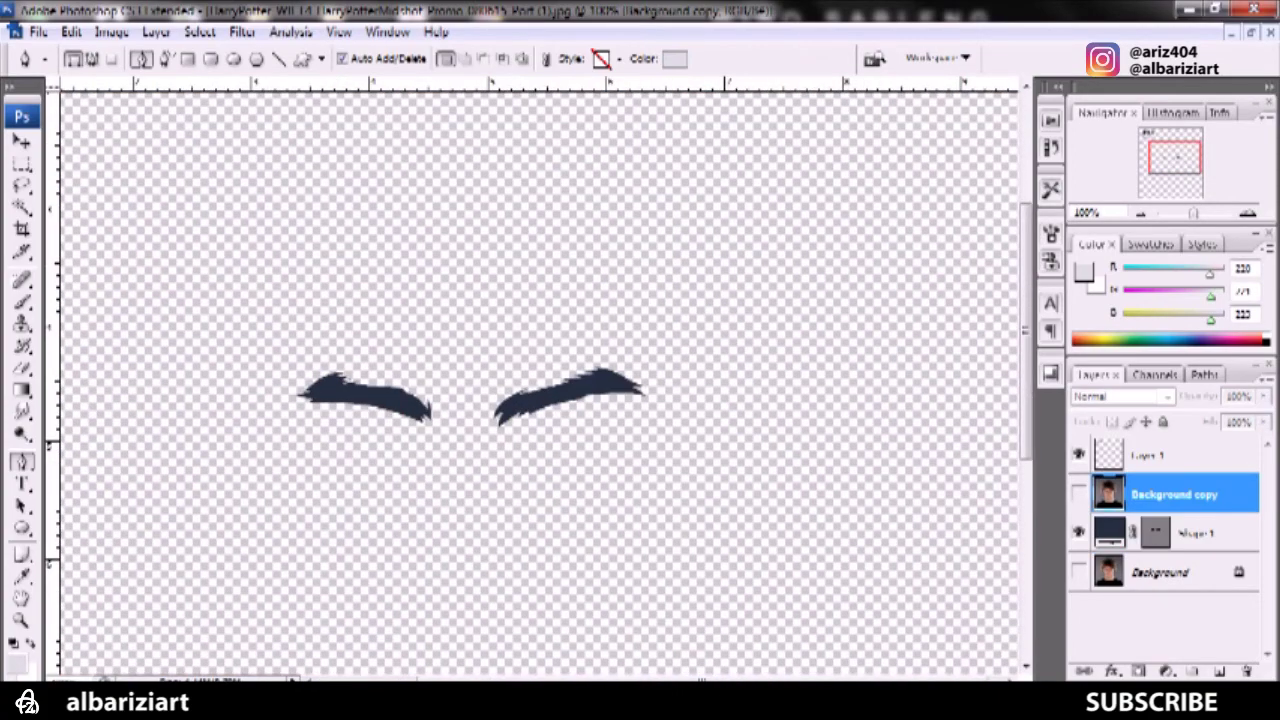
pyautogui.click(1078, 494)
# Zoom in on the right eye, reactivate Shape 1, and pick the Pen tool
pyautogui.hotkey('ctrl', '+')
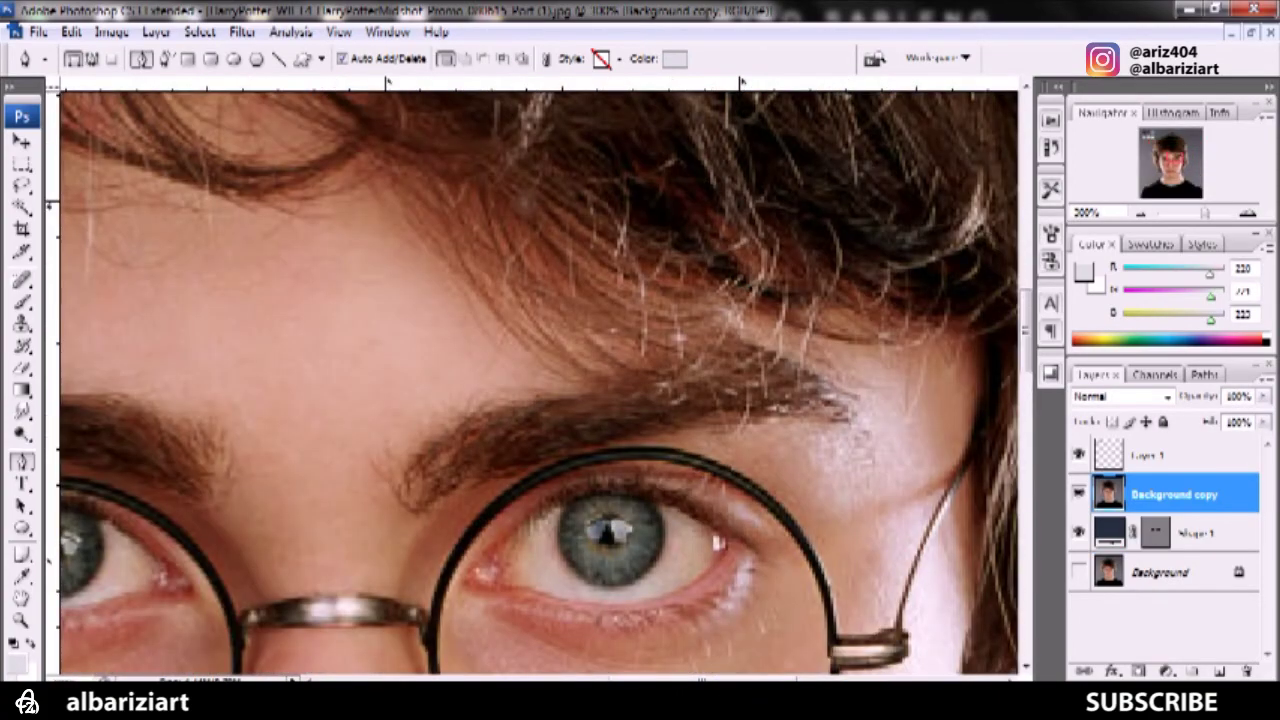
pyautogui.press('h')
pyautogui.scroll(-3, 540, 380)
pyautogui.hotkey('ctrl', '+')
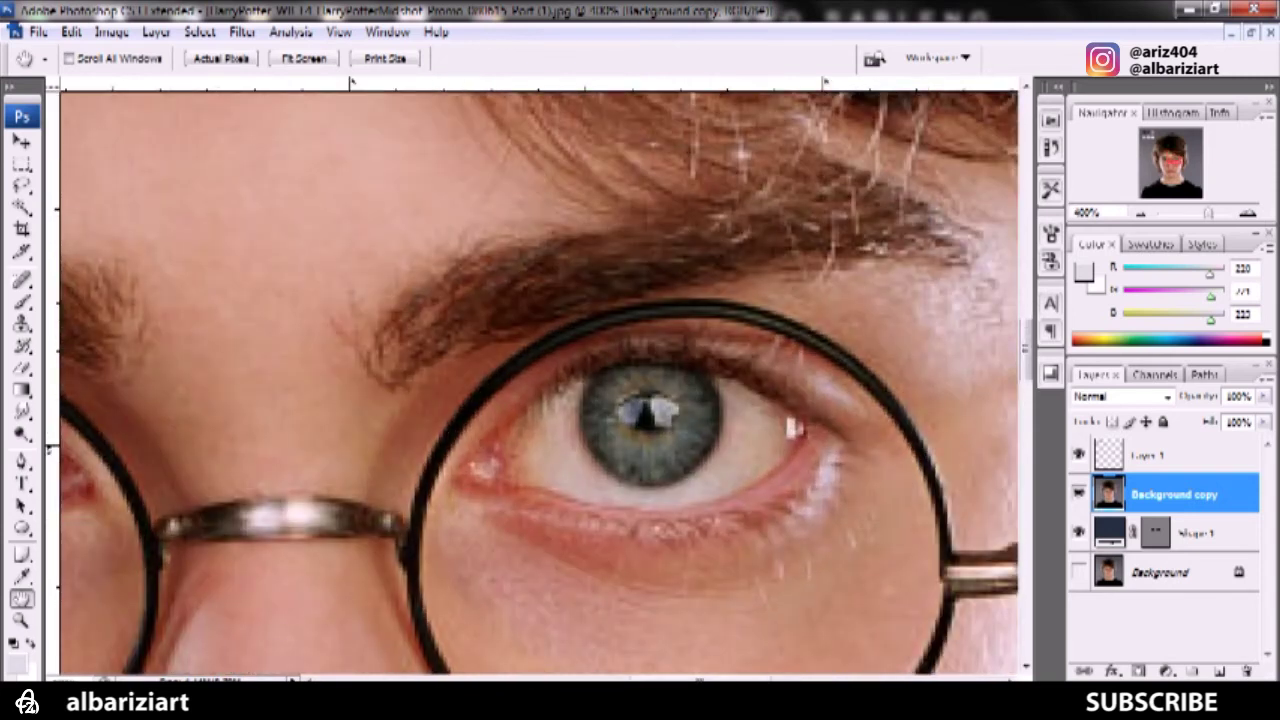
pyautogui.hotkey('alt', '[')
pyautogui.press('p')
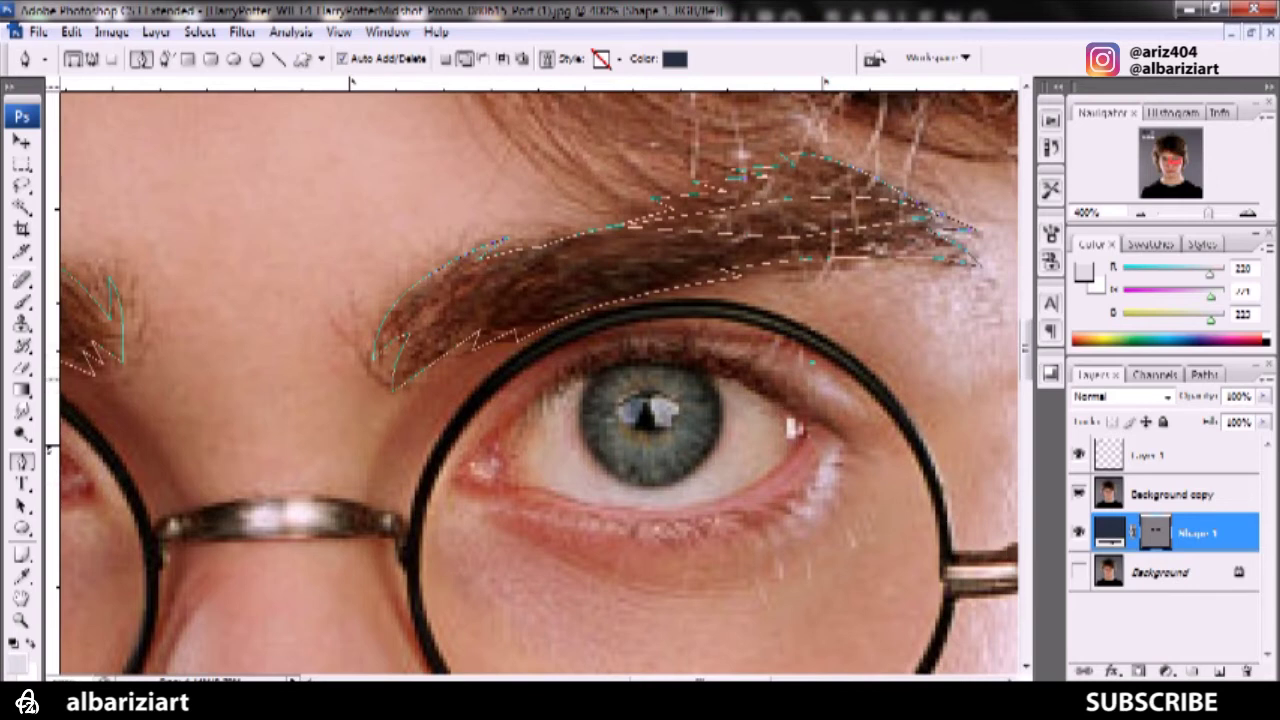
# Trace the right eye's upper eyelid crease with curved anchors toward the outer corner
pyautogui.moveTo(812, 362); pyautogui.dragTo(530, 380)
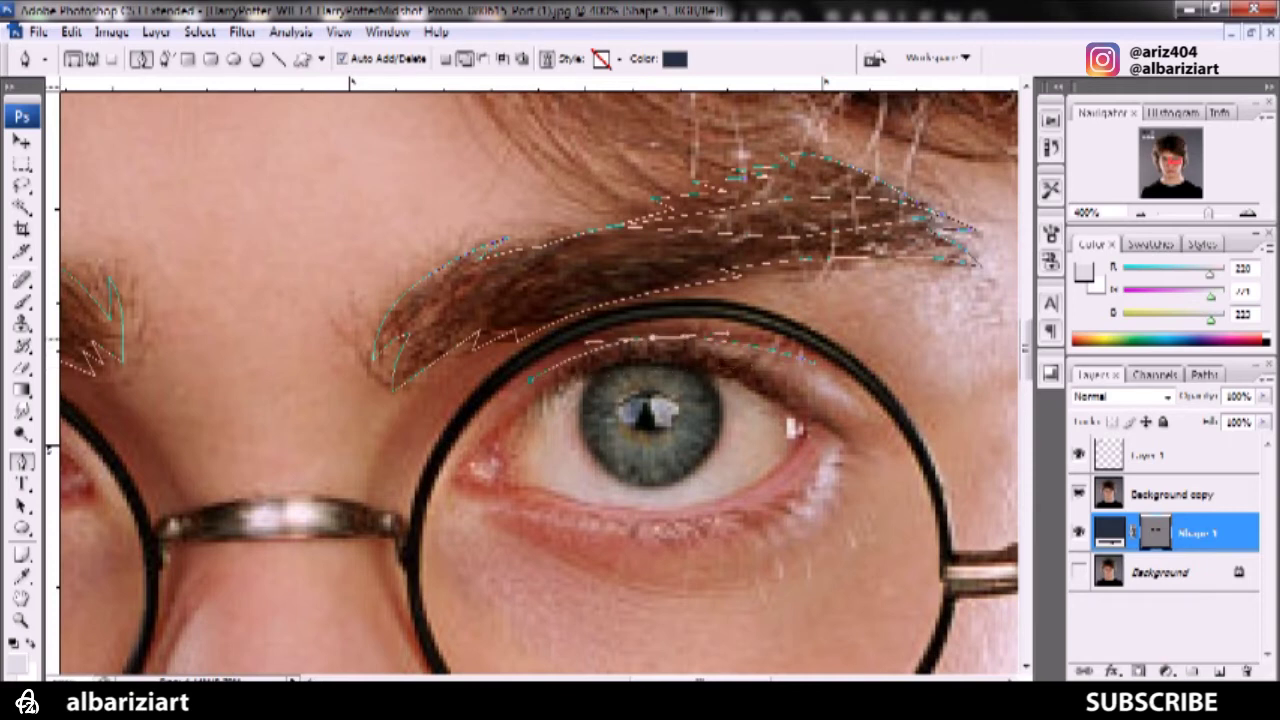
pyautogui.moveTo(650, 341); pyautogui.dragTo(635, 332)
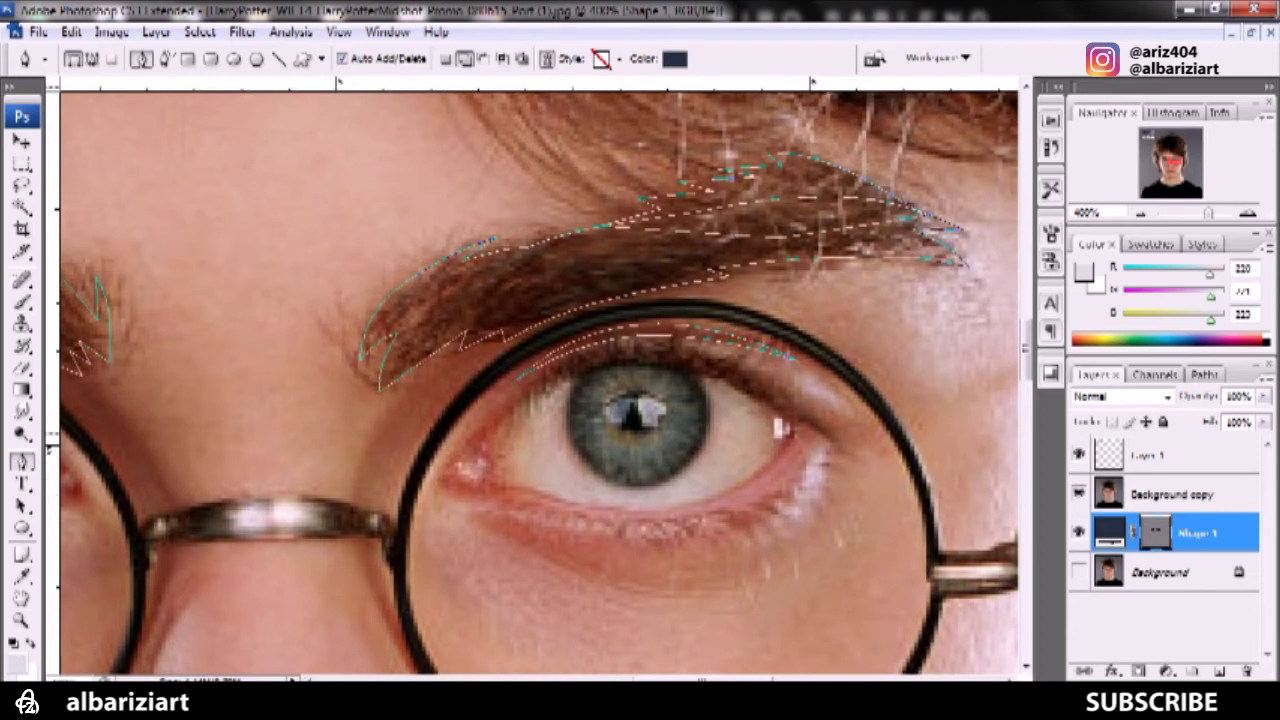
pyautogui.moveTo(474, 431); pyautogui.dragTo(530, 378)
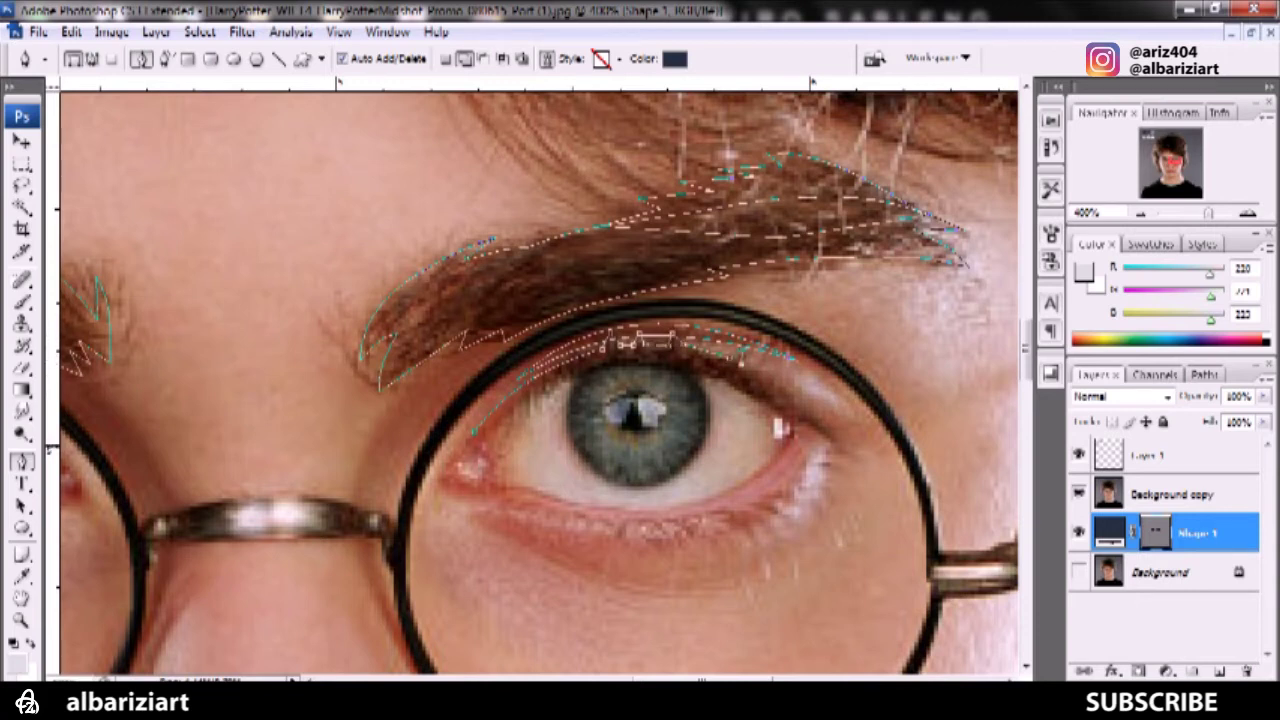
pyautogui.click(850, 444)
# Add curved anchors along the right eye's lower lid and shape the inner corner to close the path
pyautogui.moveTo(755, 485); pyautogui.dragTo(690, 510)
pyautogui.moveTo(780, 436); pyautogui.dragTo(786, 432)
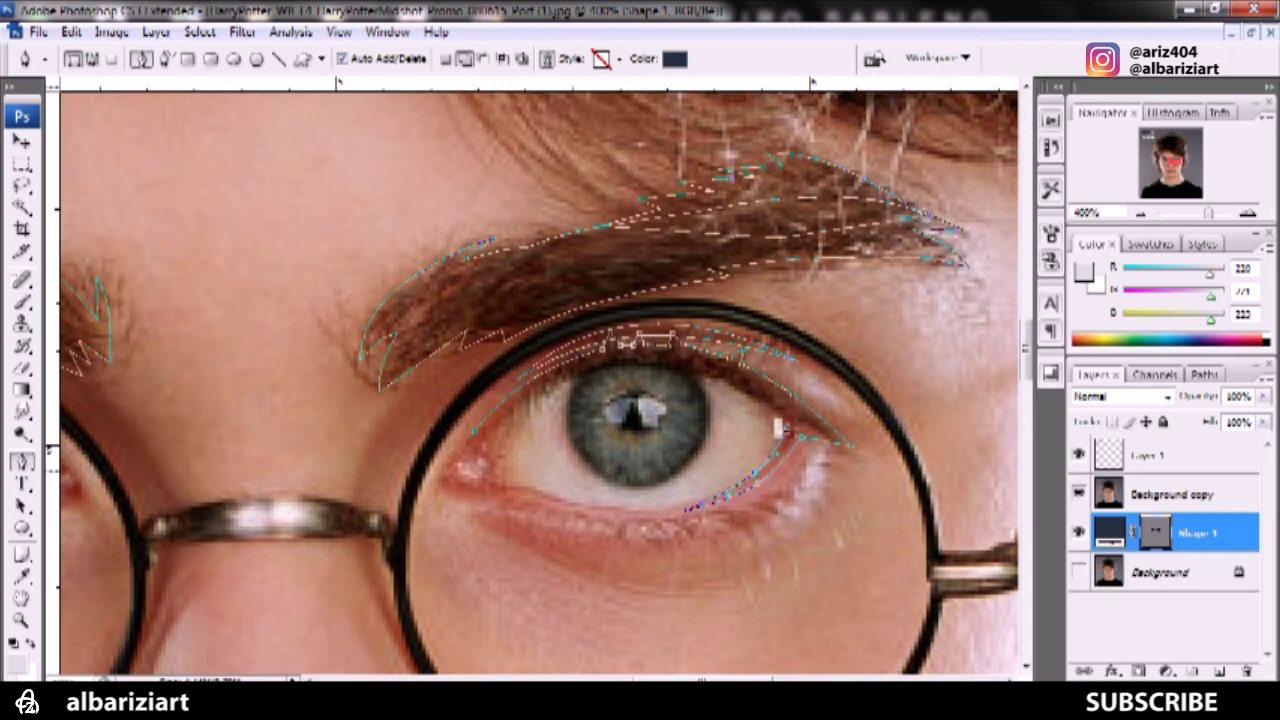
pyautogui.click(780, 430)
pyautogui.click(493, 440)
pyautogui.moveTo(565, 412); pyautogui.dragTo(560, 384)
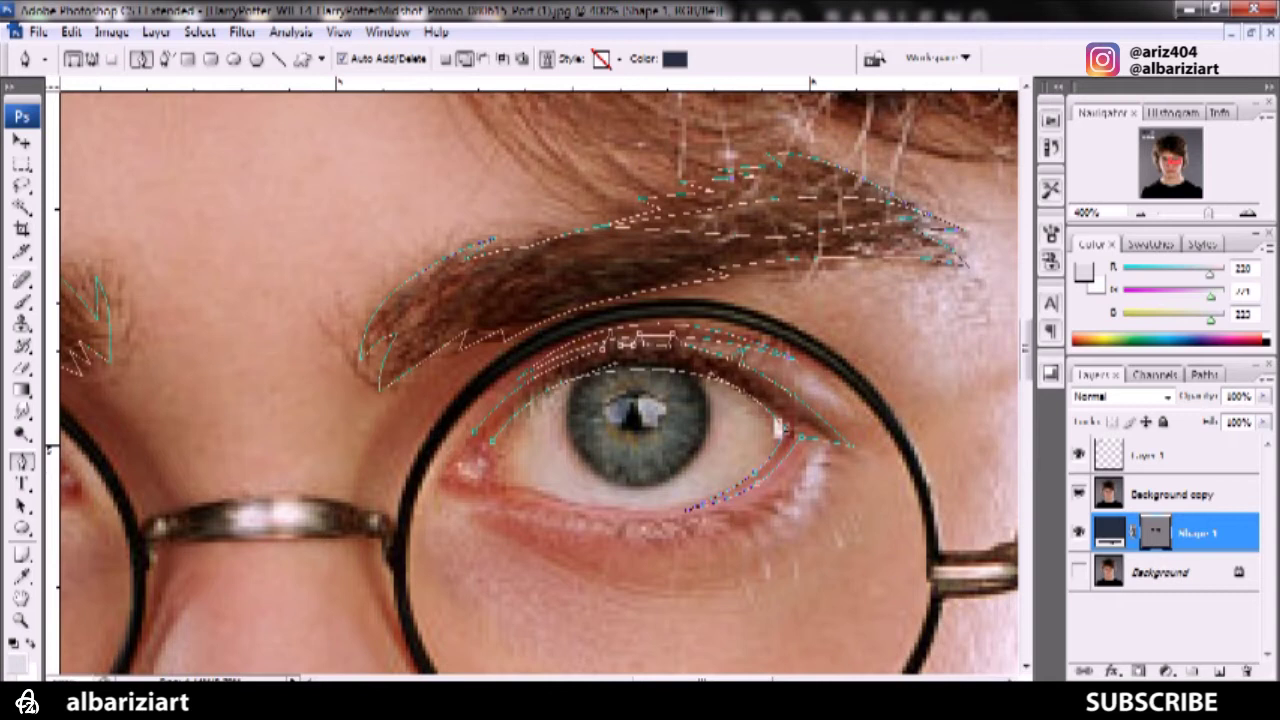
pyautogui.click(485, 487)
pyautogui.click(456, 470)
pyautogui.click(535, 488)
pyautogui.click(624, 508)
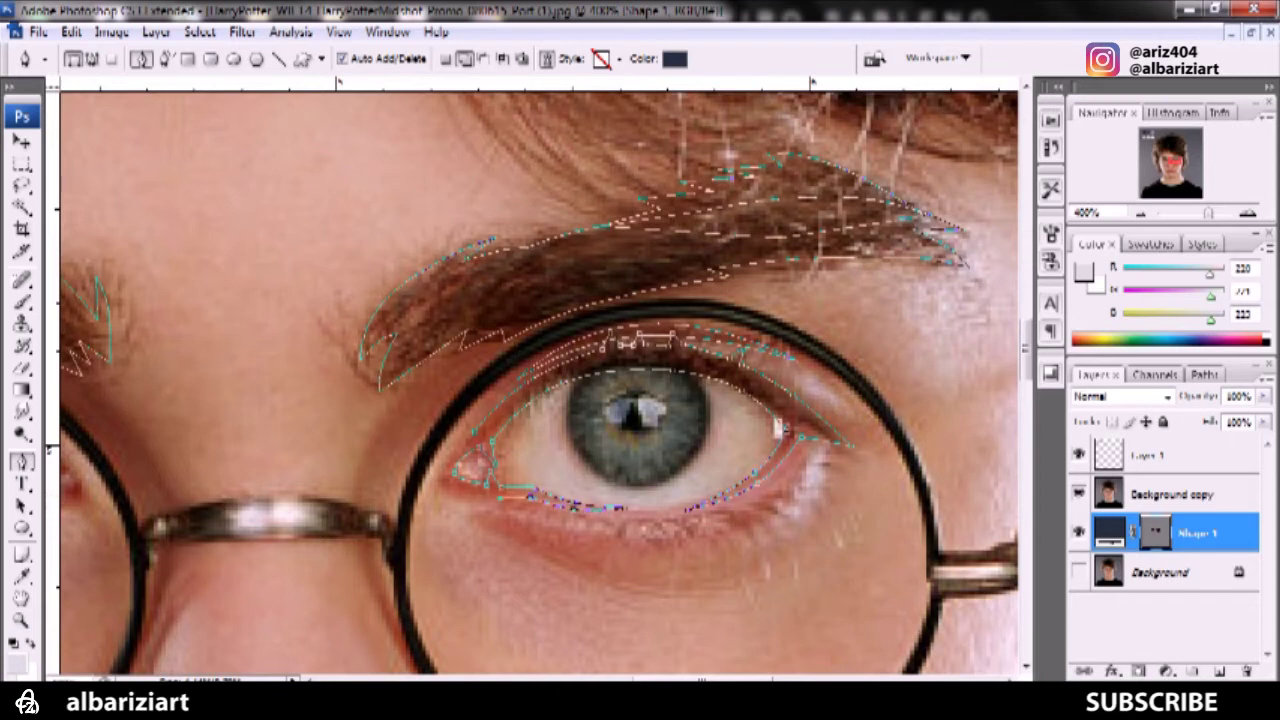
pyautogui.click(449, 455)
# Adjust the inner-corner anchor, then hide and reshow Background copy to check the navy eye outline
pyautogui.moveTo(449, 458); pyautogui.dragTo(441, 478)
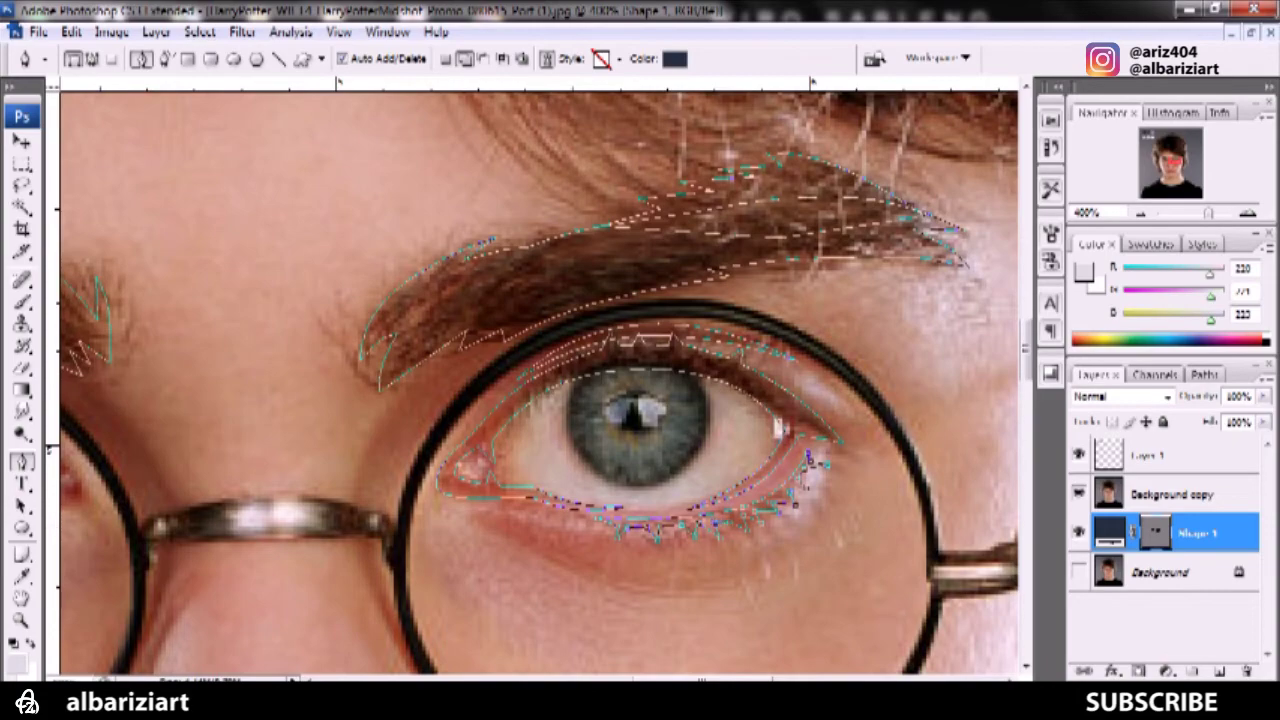
pyautogui.click(1078, 494)
pyautogui.click(1175, 494)
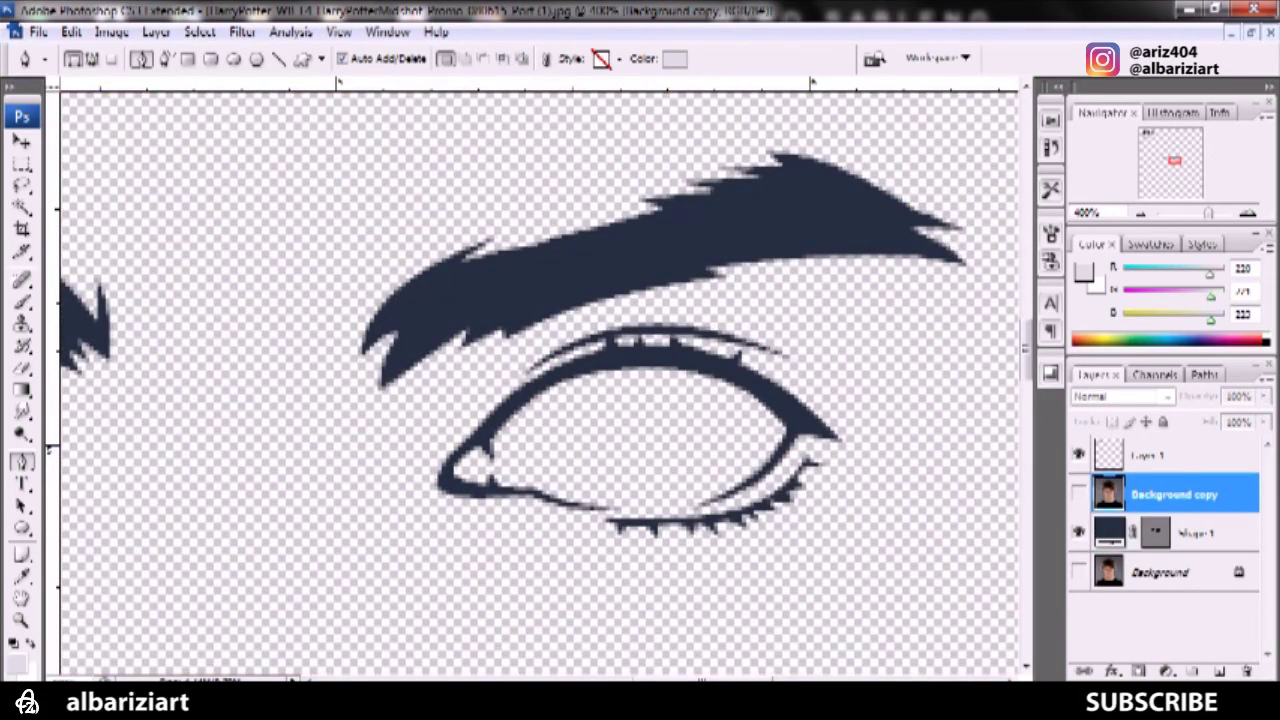
pyautogui.click(1078, 494)
# Toggle the photo's visibility, then start the left eye's path at its inner corner and lower lid
pyautogui.click(1078, 494)
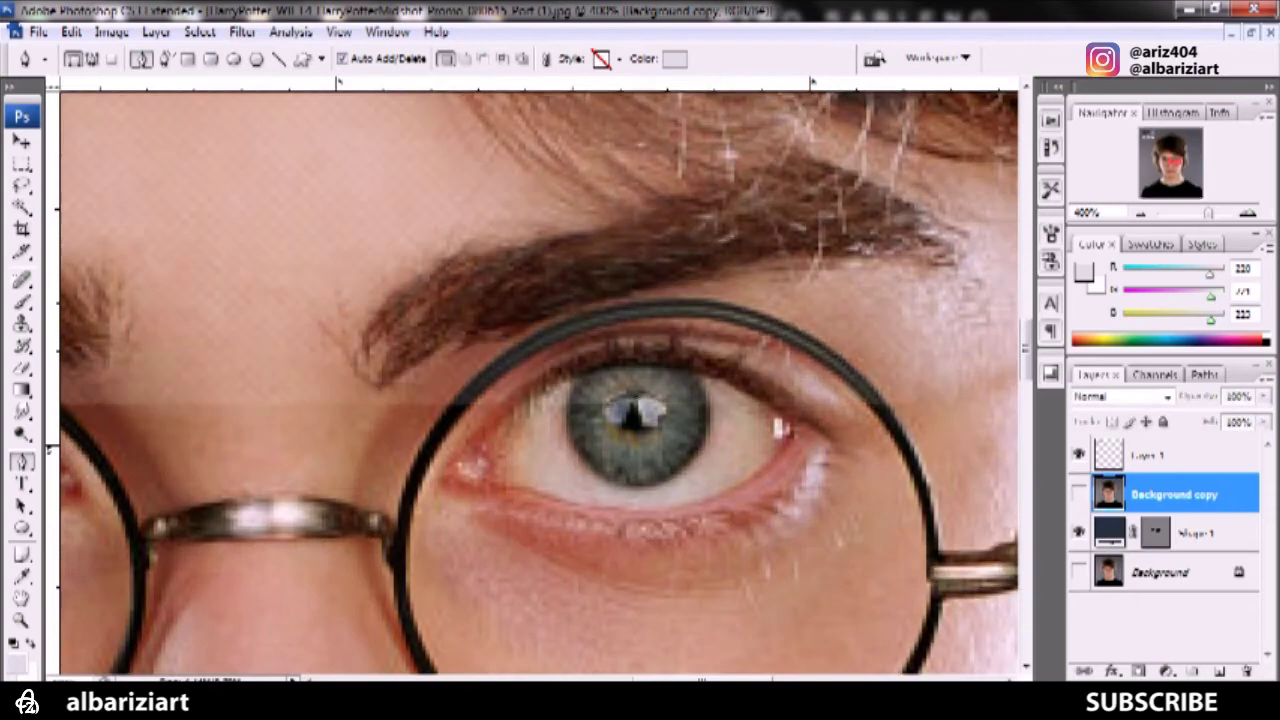
pyautogui.click(1078, 494)
pyautogui.click(1078, 494)
pyautogui.click(1078, 494)
pyautogui.click(1078, 494)
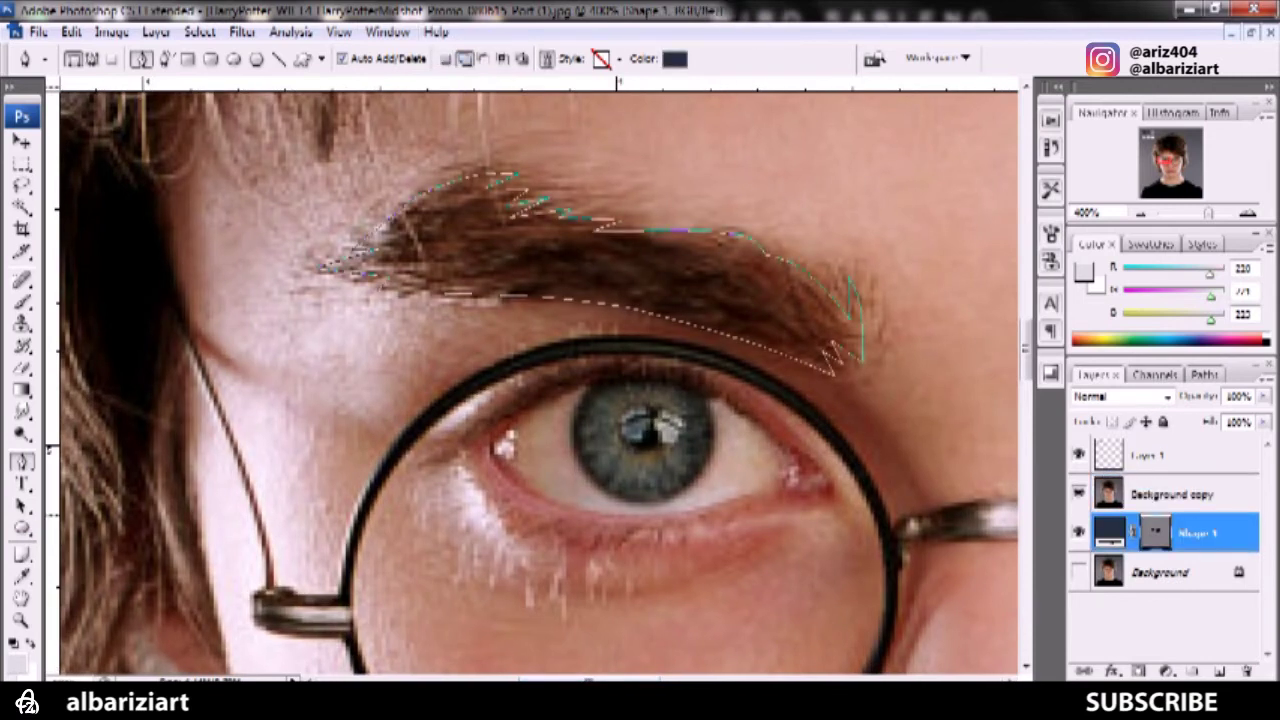
pyautogui.click(486, 443)
pyautogui.moveTo(548, 481); pyautogui.dragTo(501, 480)
pyautogui.click(424, 467)
pyautogui.click(551, 370)
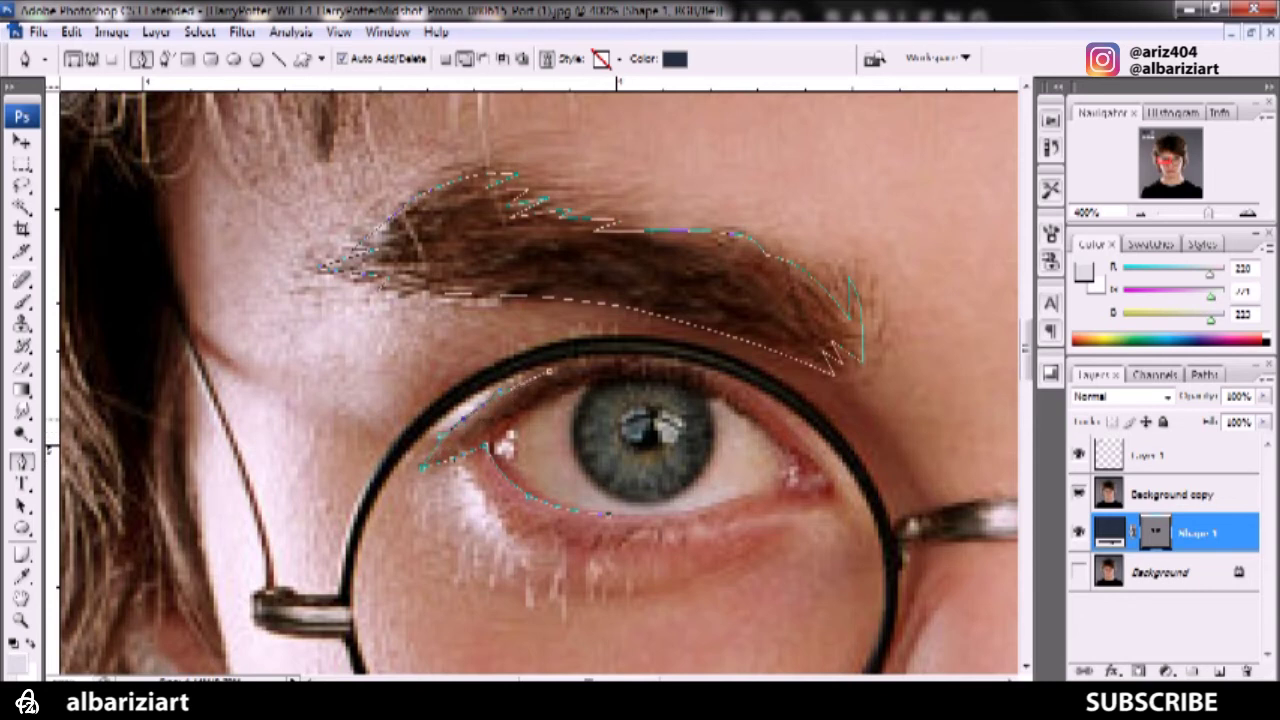
# Add zigzag upper-lash points along the left eye's upper lid
pyautogui.click(565, 350)
pyautogui.click(600, 352)
pyautogui.click(636, 364)
pyautogui.click(673, 366)
pyautogui.click(689, 347)
pyautogui.click(707, 369)
pyautogui.click(717, 384)
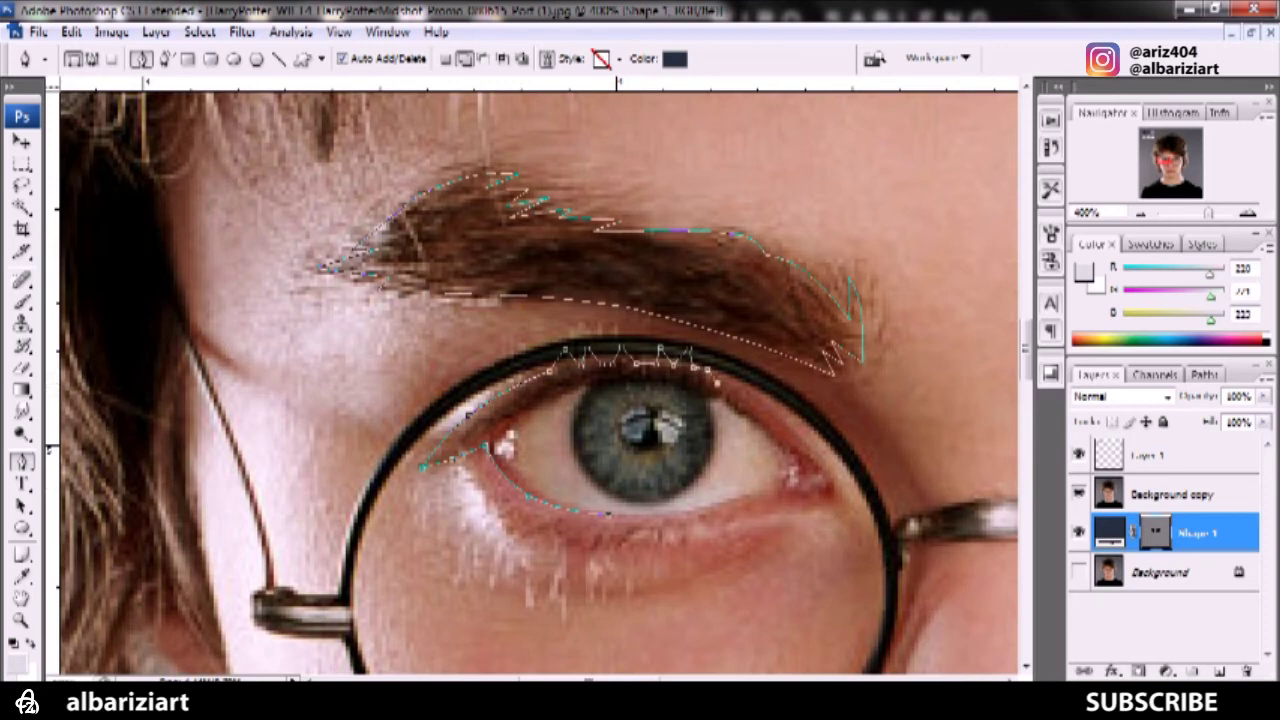
# Carry the left eye's path around the outer corner and along the lower eyelid
pyautogui.click(790, 432)
pyautogui.click(838, 490)
pyautogui.click(615, 512)
pyautogui.click(745, 500)
pyautogui.click(820, 488)
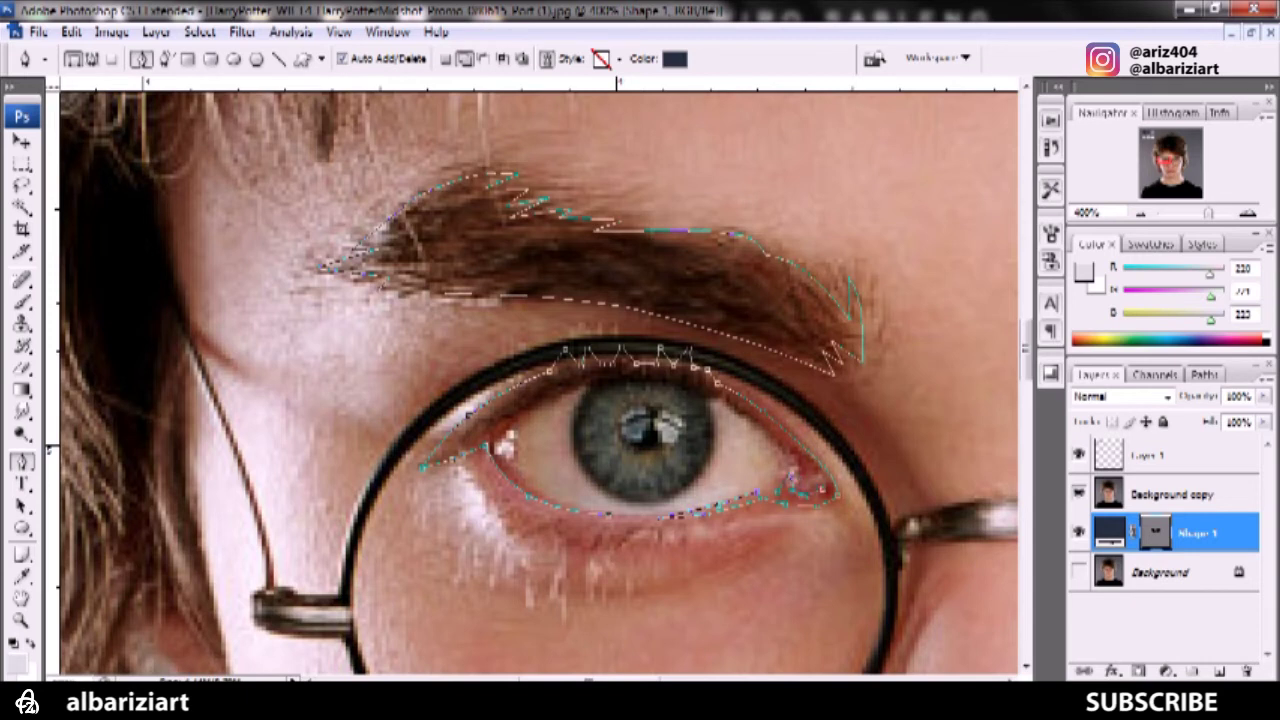
# Trace the inner lid line from the outer corner, curving it along the upper eyelid
pyautogui.click(796, 462)
pyautogui.click(785, 458)
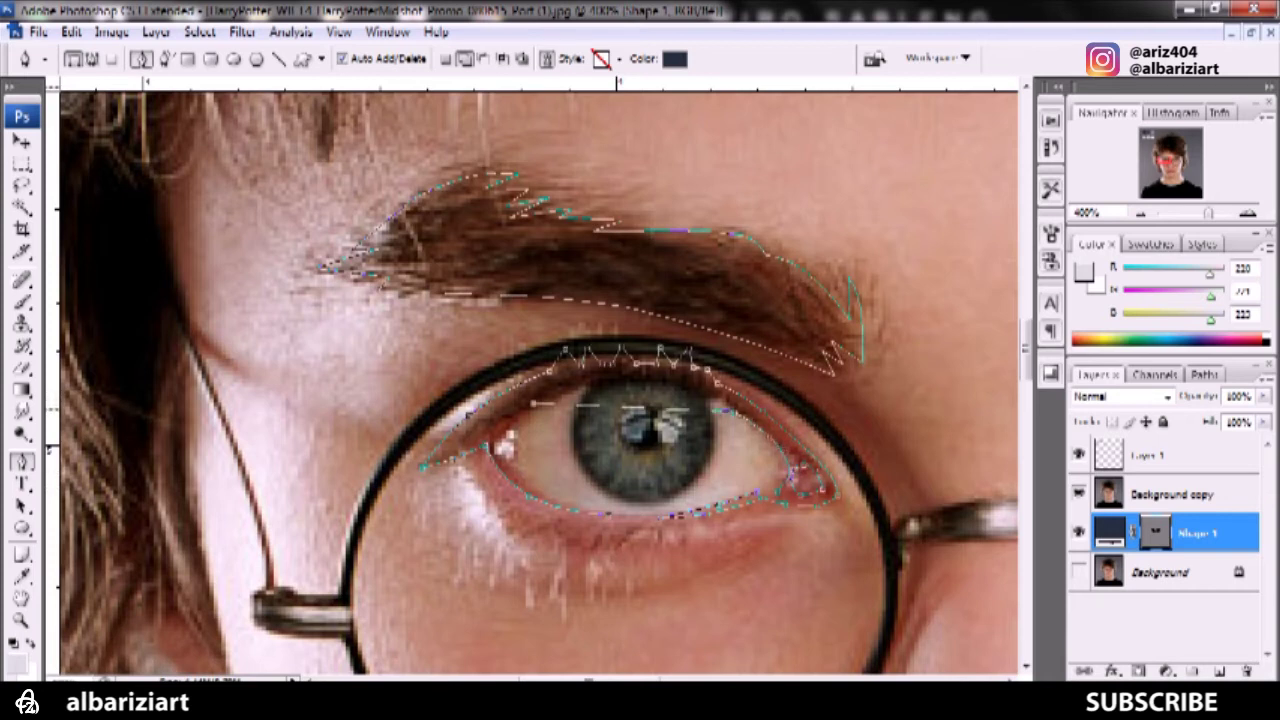
pyautogui.moveTo(645, 386); pyautogui.dragTo(545, 383)
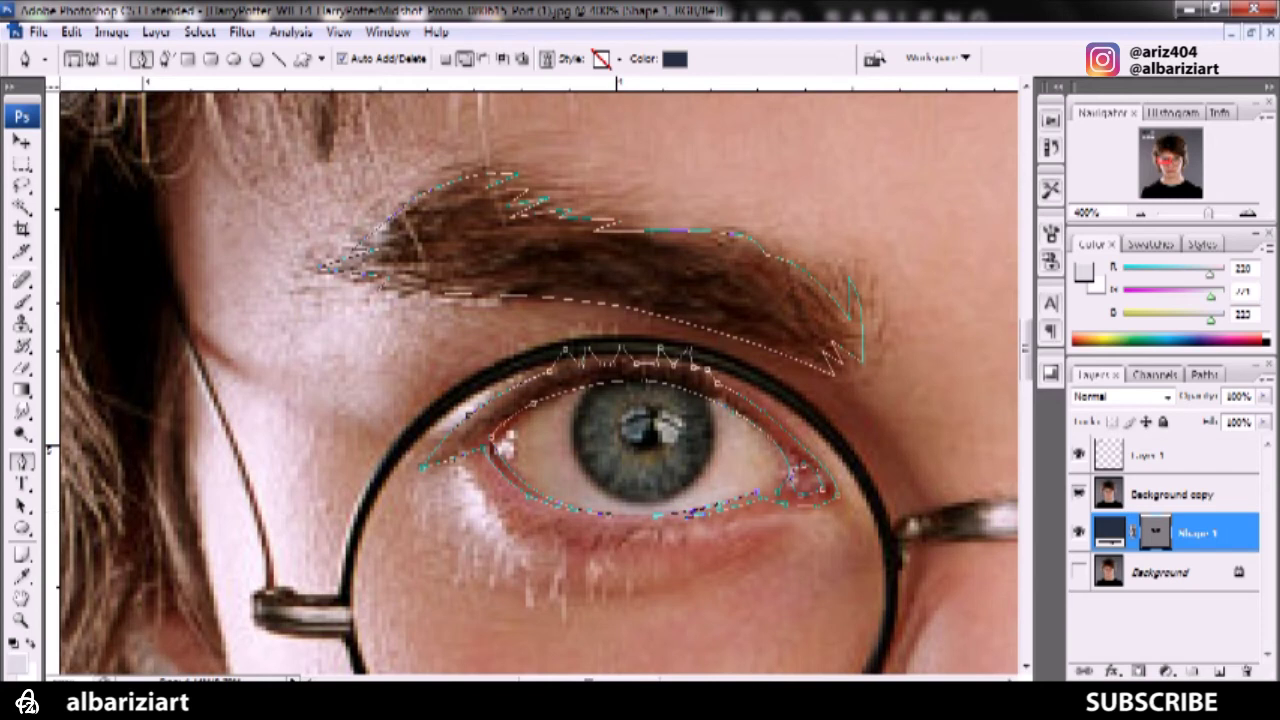
# Use Direct Selection to lower the bottom eyelid curve and adjust its lower-left anchor handle
pyautogui.click(690, 514)
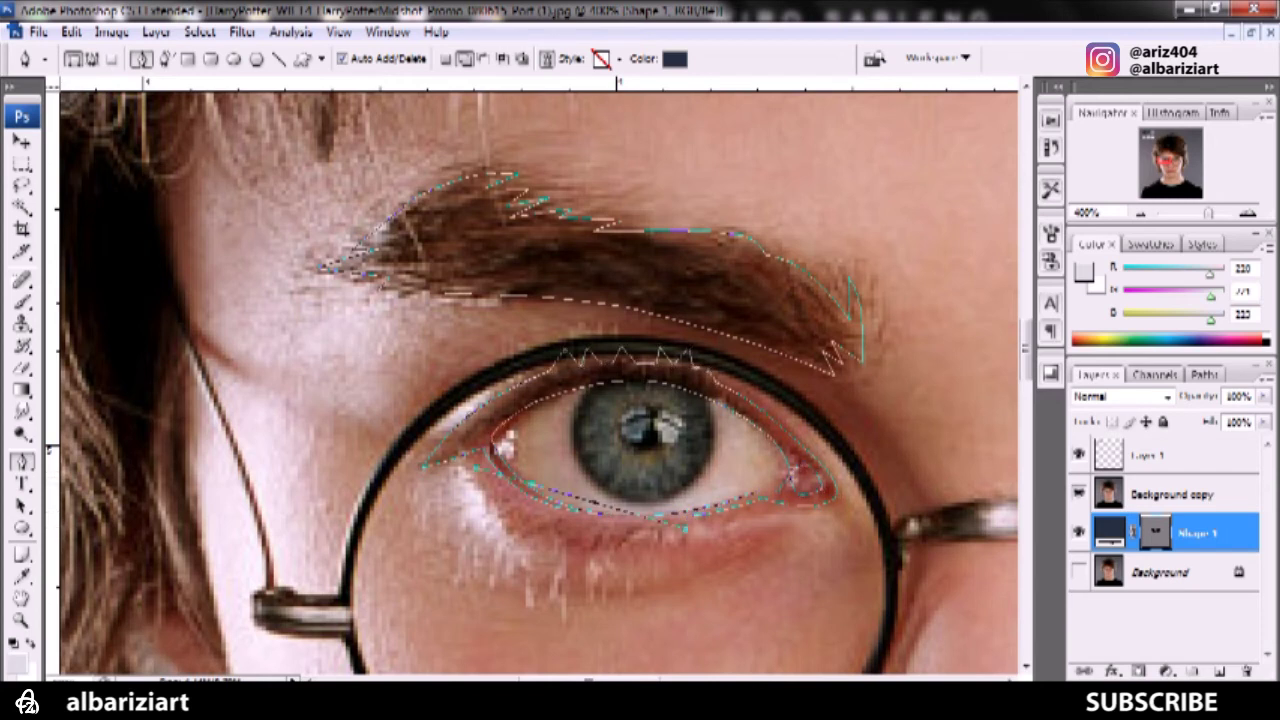
pyautogui.moveTo(545, 508); pyautogui.dragTo(560, 522)
pyautogui.click(470, 486)
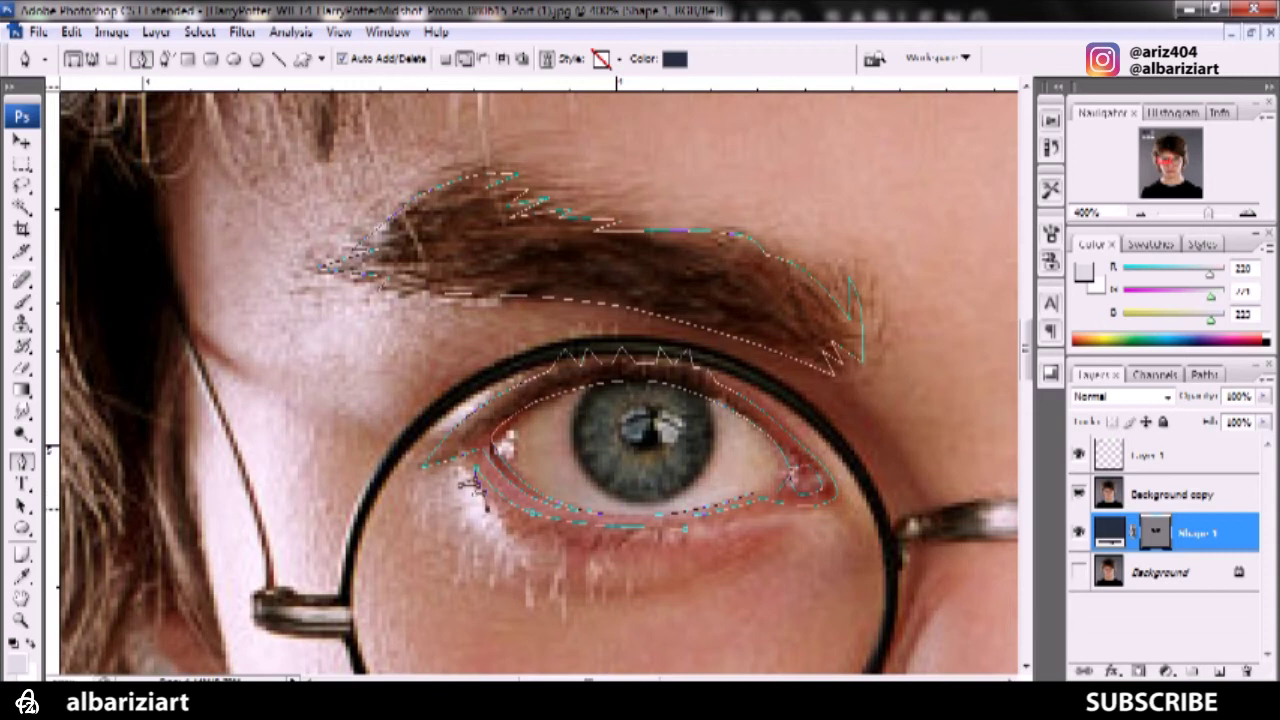
pyautogui.moveTo(500, 508); pyautogui.dragTo(512, 515)
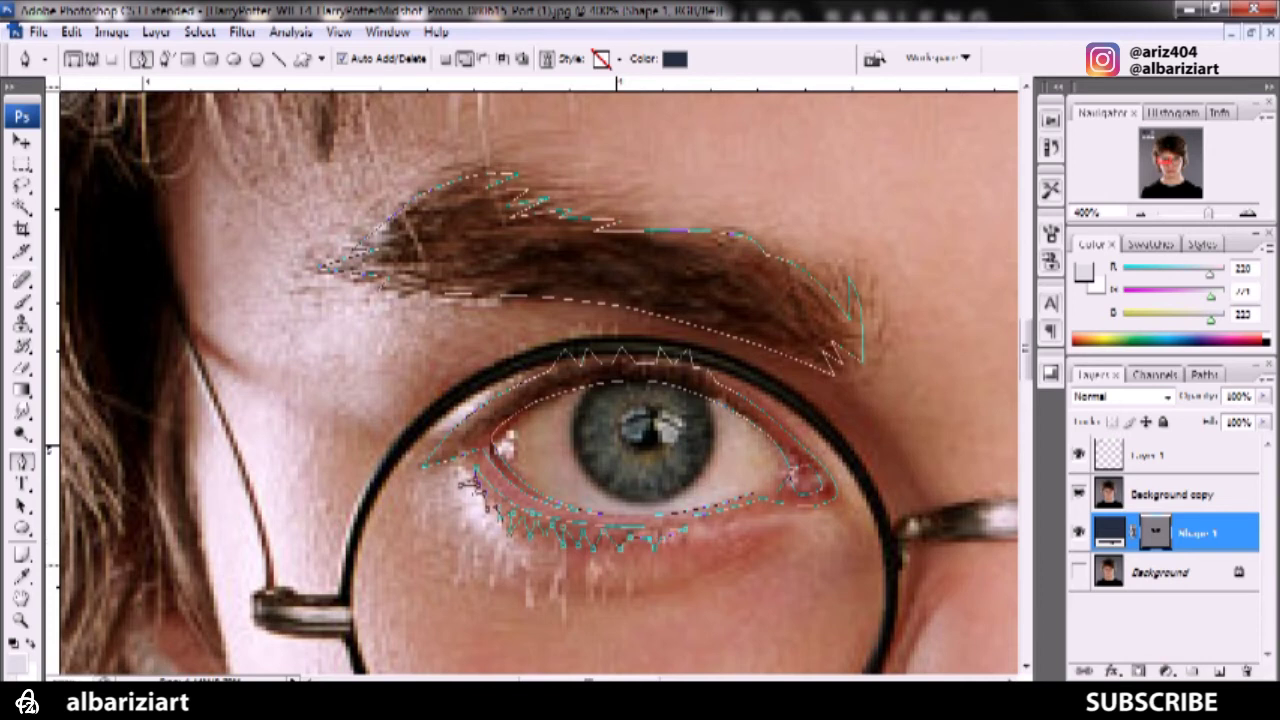
# Review both finished navy eyes by toggling the photo and shape layers
pyautogui.click(1078, 494)
pyautogui.click(1172, 494)
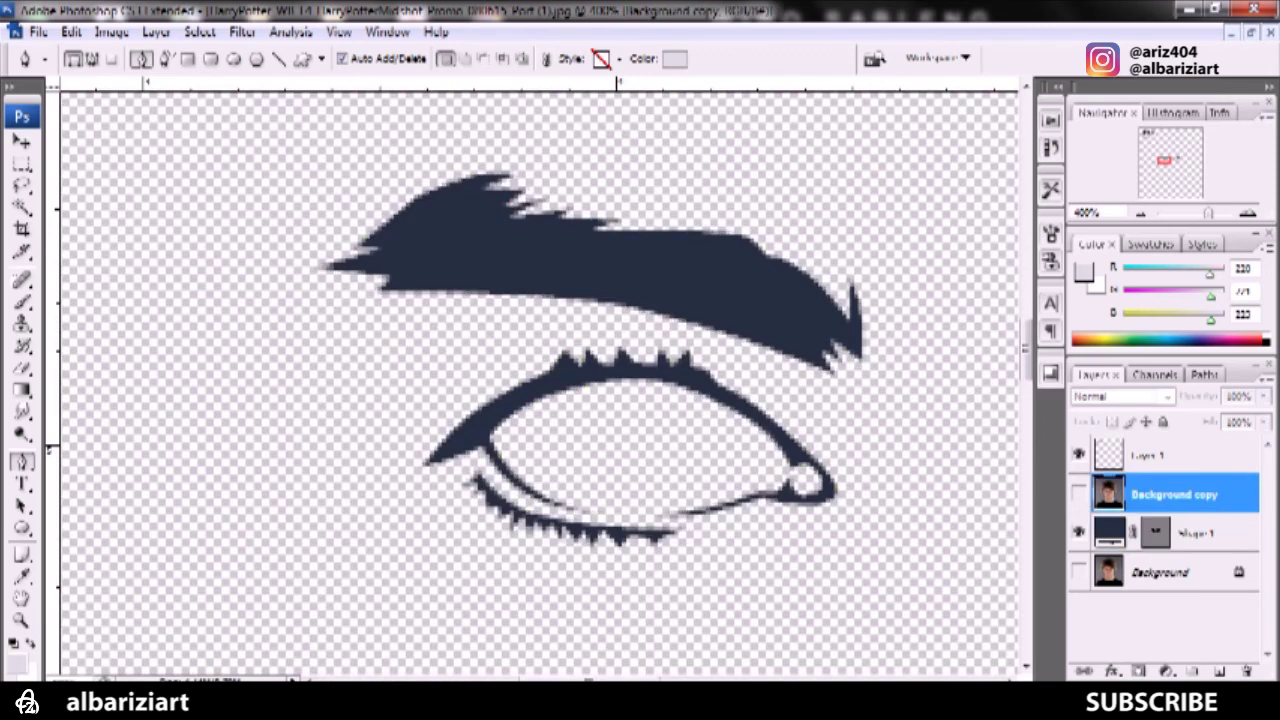
pyautogui.hotkey('ctrl', '-')
pyautogui.hotkey('ctrl', '-')
pyautogui.hotkey('ctrl', '-')
pyautogui.hotkey('ctrl', '+')
pyautogui.hotkey('ctrl', '+')
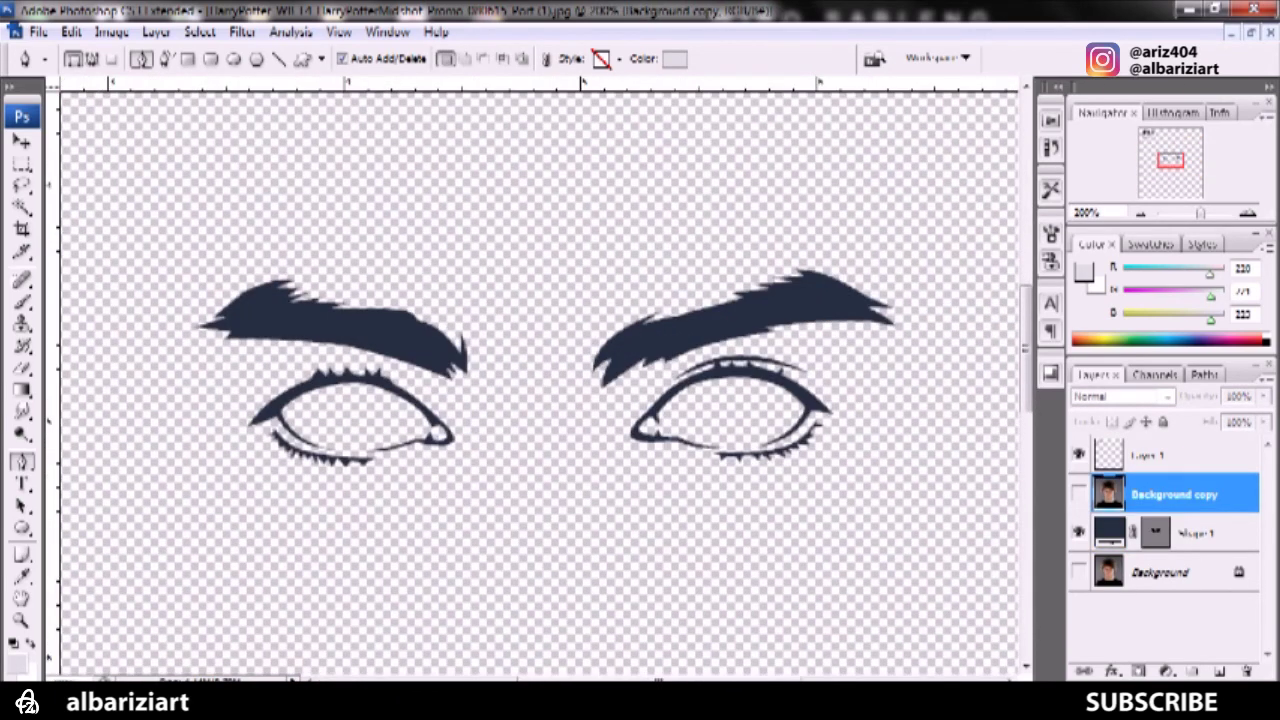
pyautogui.click(1078, 533)
pyautogui.click(1078, 494)
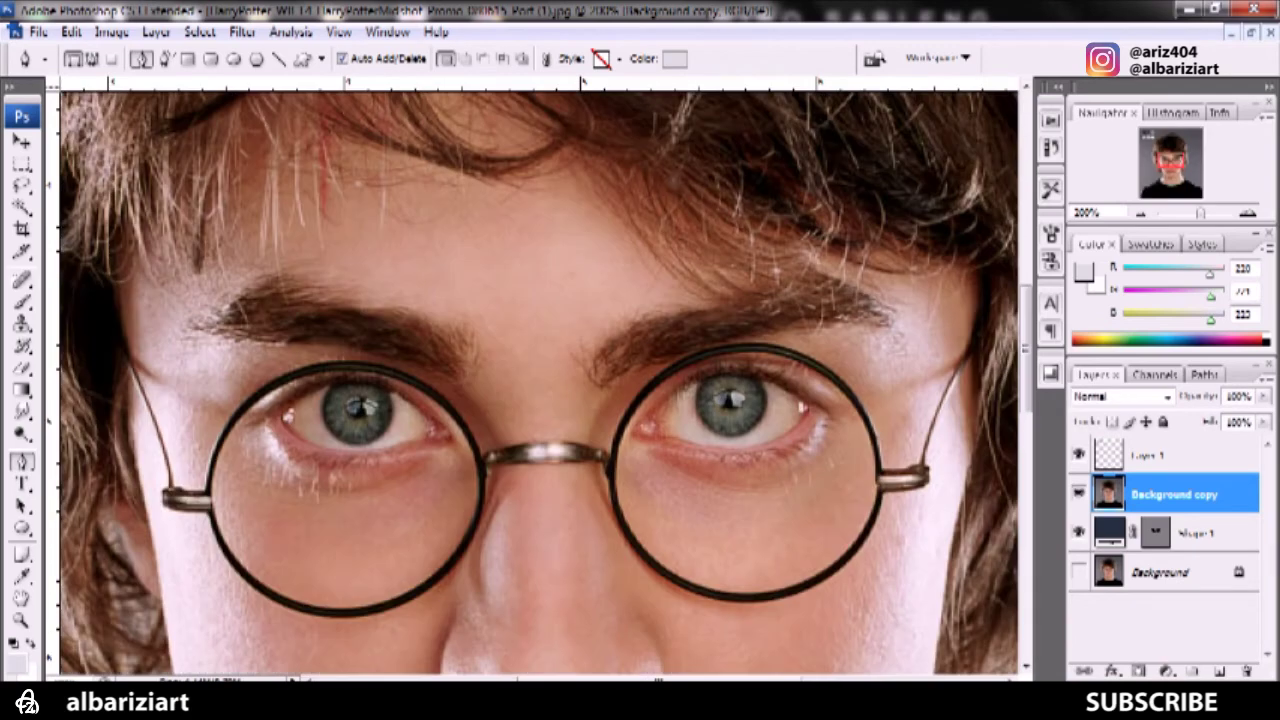
# Zoom in on the nose and upper lip with Shape 1 active
pyautogui.scroll(-5, 540, 380)
pyautogui.hotkey('ctrl', '+')
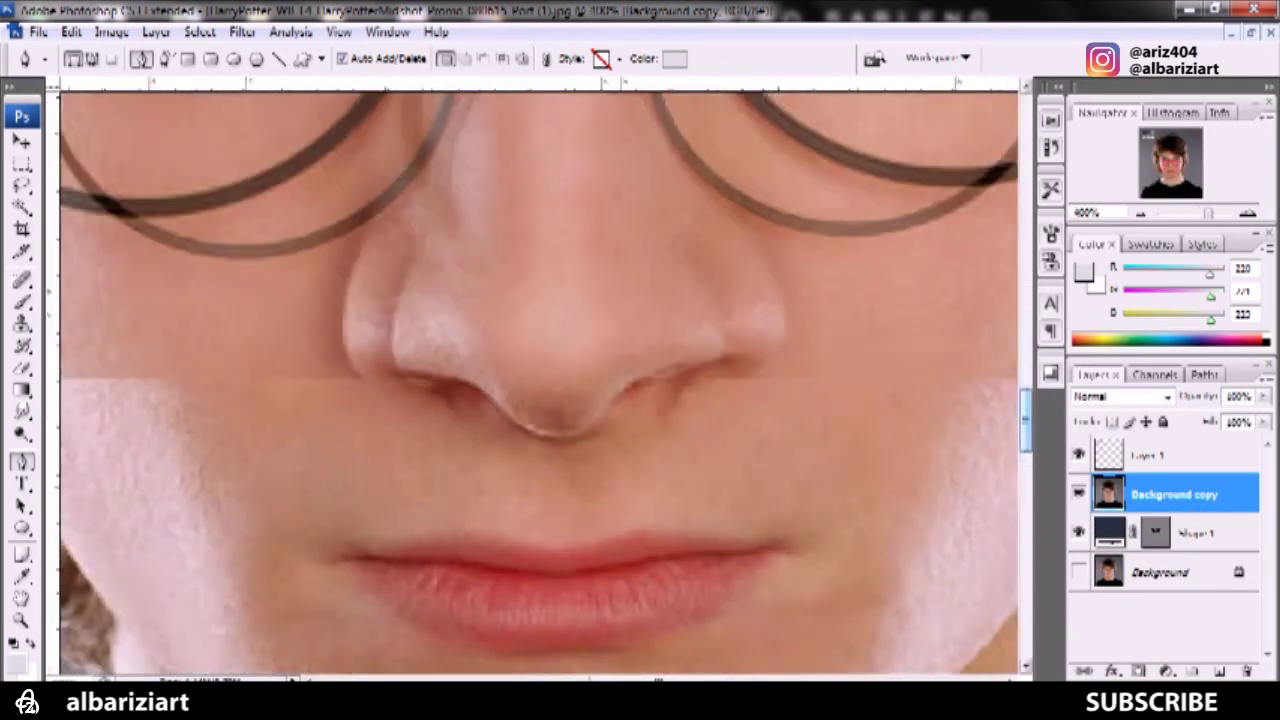
pyautogui.hotkey('alt', '[')
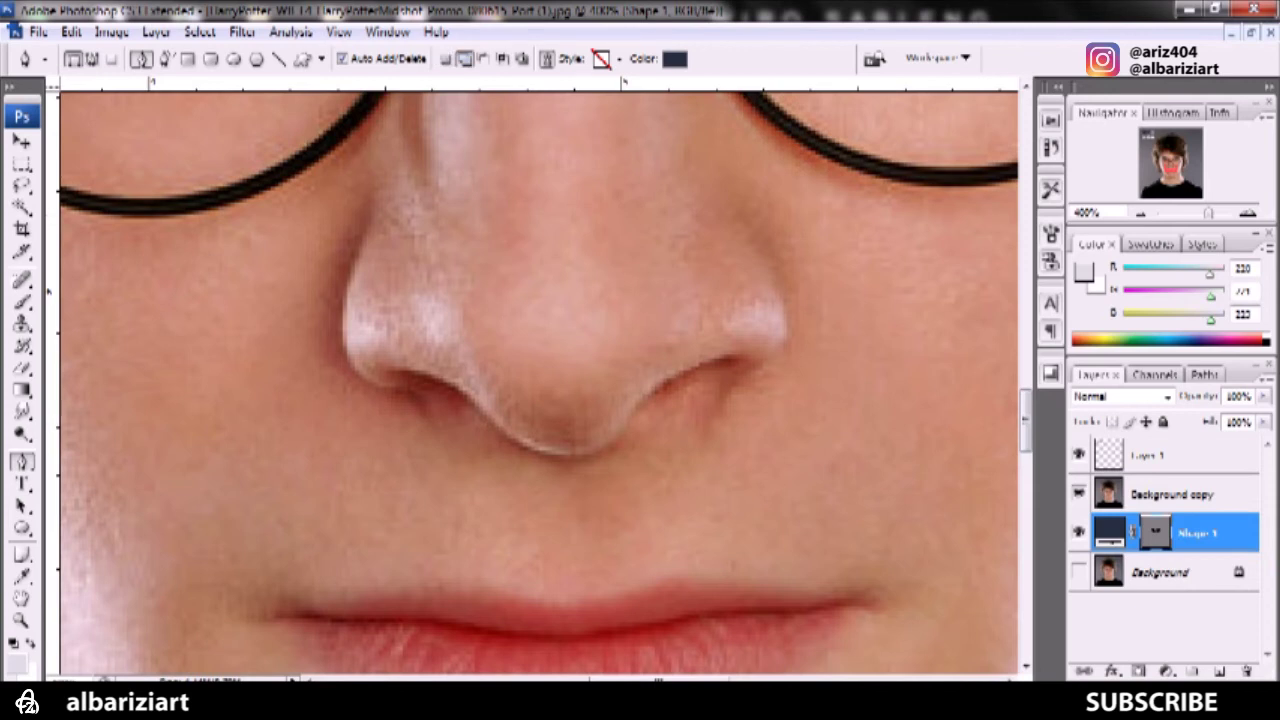
# Trace the left and right nostril openings on Shape 1
pyautogui.click(395, 375)
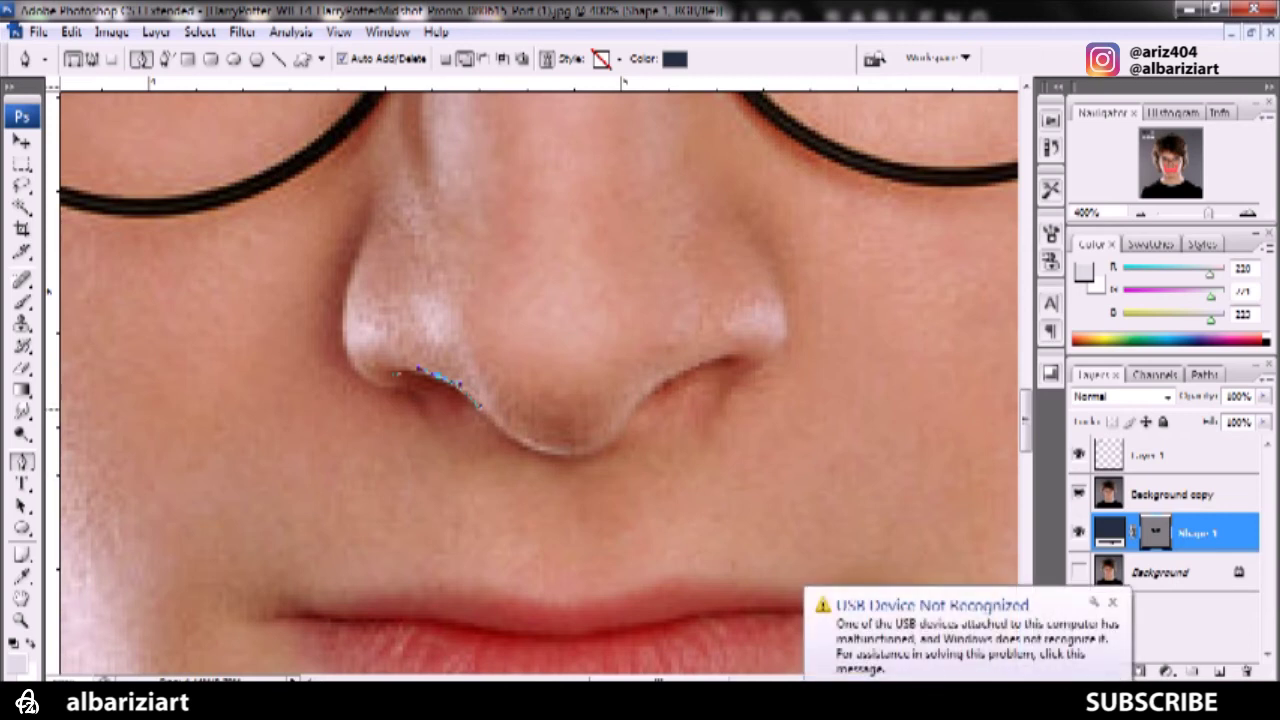
pyautogui.click(398, 375)
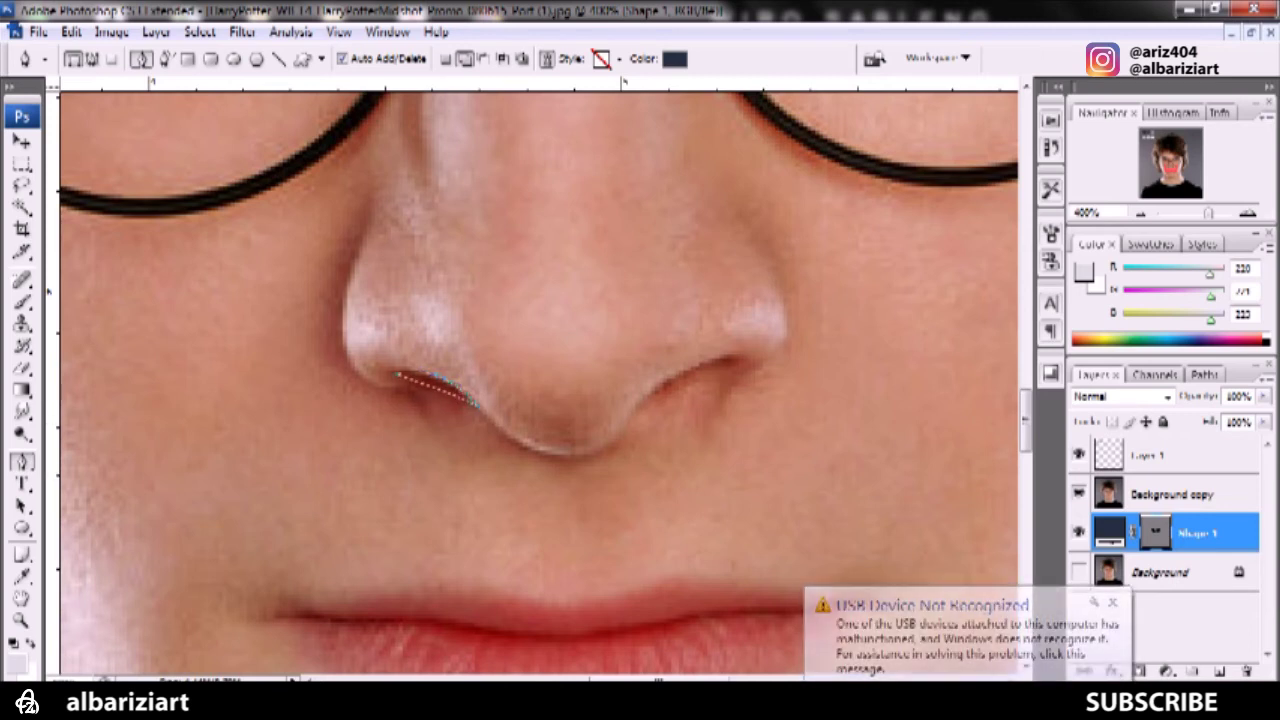
pyautogui.click(748, 356)
pyautogui.click(652, 394)
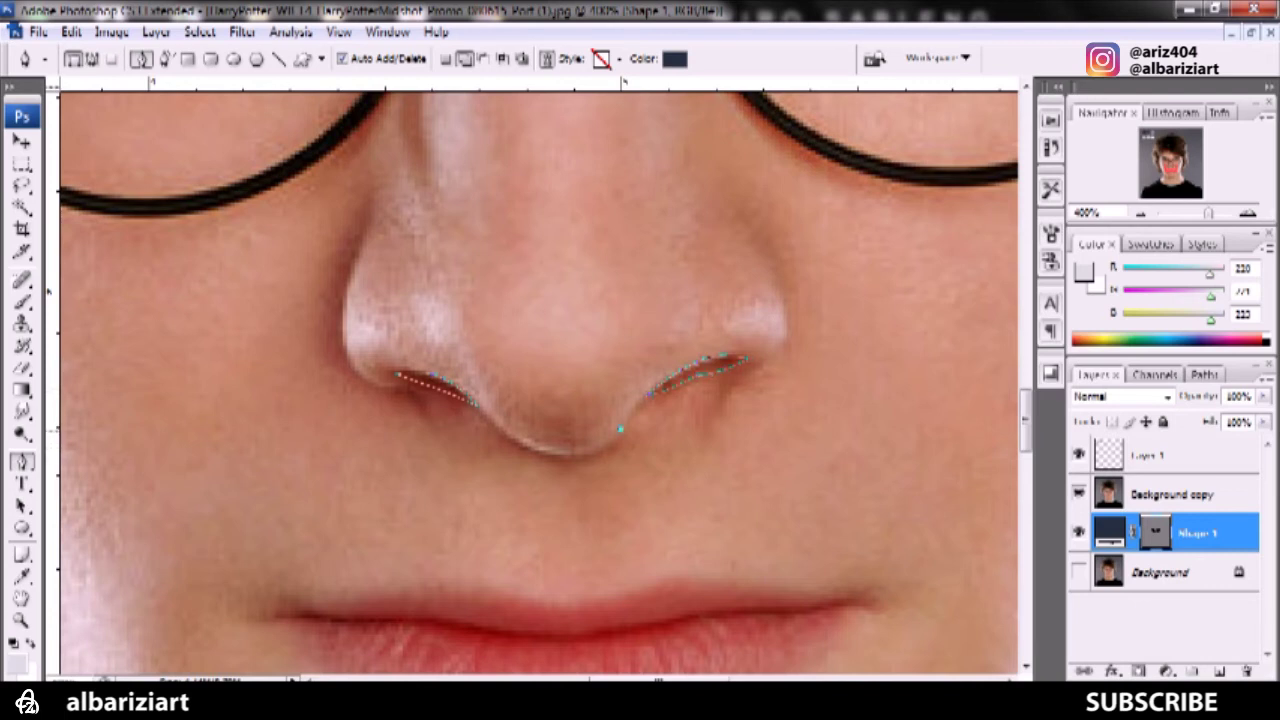
# Draw and refine the curve under the nose tip, checking it without the photo
pyautogui.click(495, 422)
pyautogui.moveTo(560, 455); pyautogui.dragTo(520, 453)
pyautogui.moveTo(598, 458); pyautogui.dragTo(567, 463)
pyautogui.moveTo(569, 466); pyautogui.dragTo(598, 477)
pyautogui.click(1175, 494)
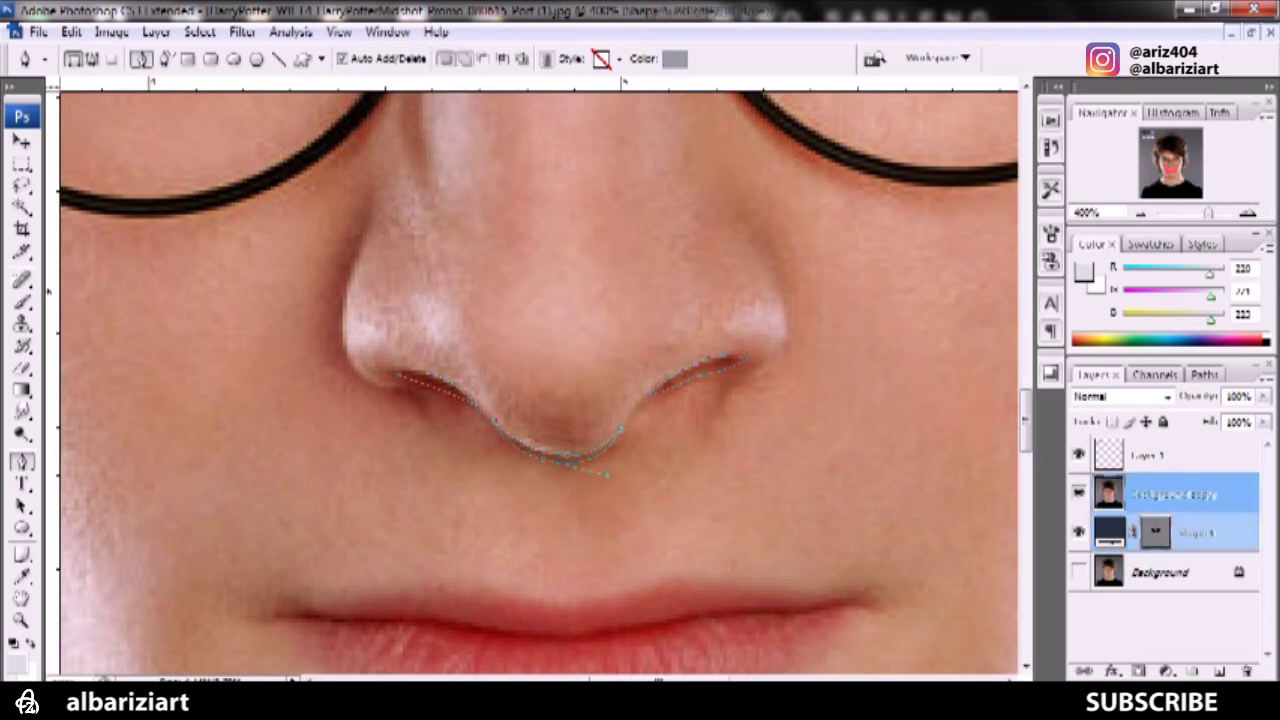
pyautogui.click(1078, 493)
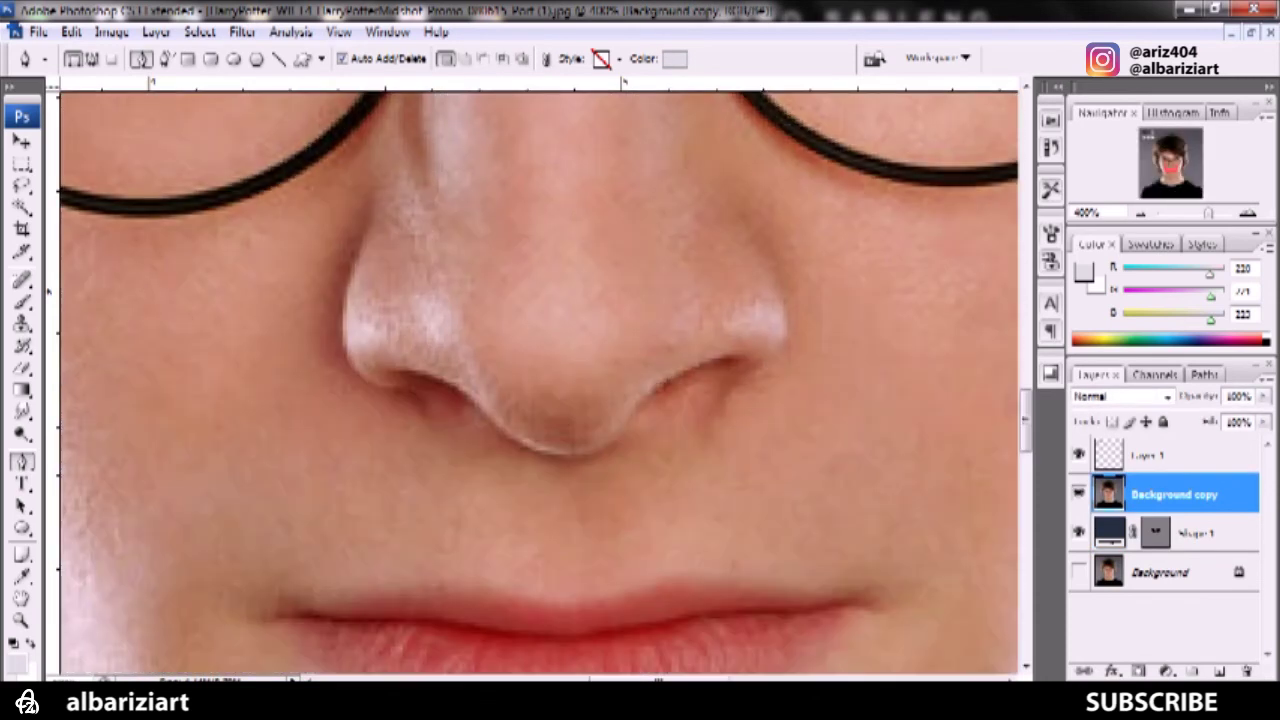
pyautogui.click(1190, 533)
pyautogui.scroll(3, 540, 380)
# Set the path combine mode and trace the left nostril's curved outer edge
pyautogui.press('alt')
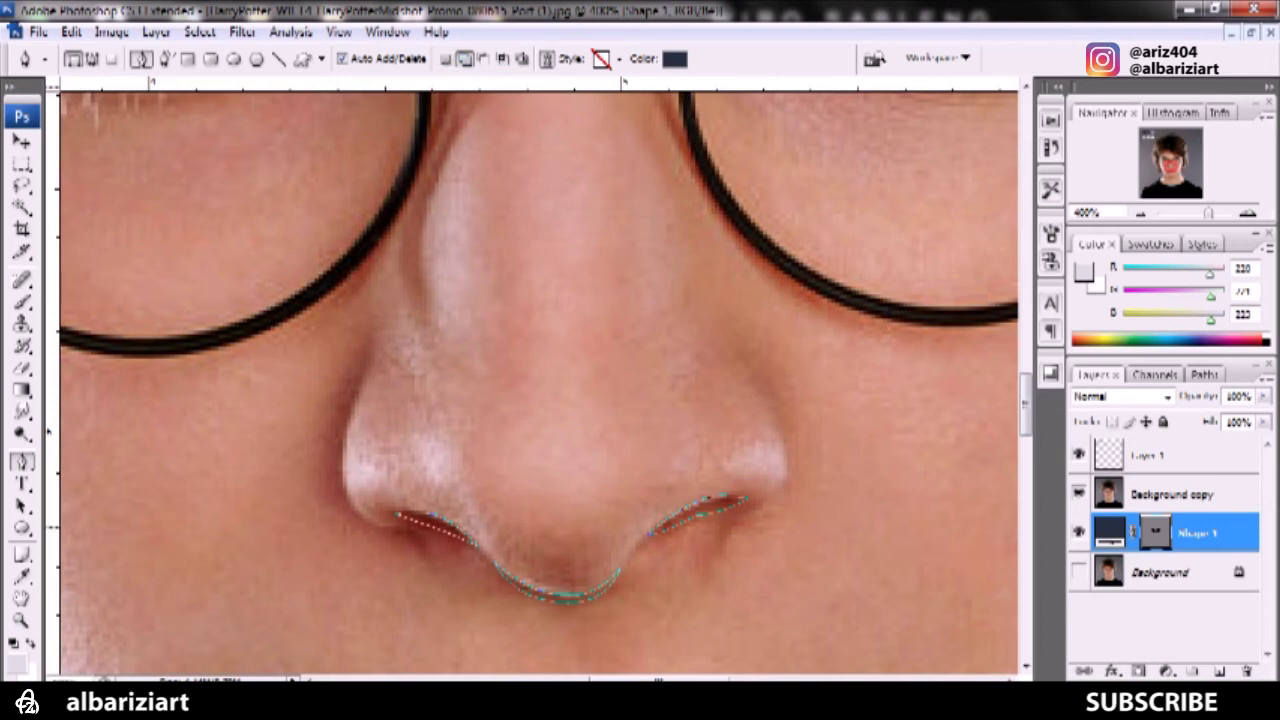
pyautogui.moveTo(366, 377); pyautogui.dragTo(383, 492)
pyautogui.click(359, 508)
pyautogui.moveTo(350, 432); pyautogui.dragTo(344, 488)
pyautogui.moveTo(366, 377); pyautogui.dragTo(371, 350)
pyautogui.moveTo(350, 450); pyautogui.dragTo(336, 470)
pyautogui.moveTo(332, 478); pyautogui.dragTo(331, 482)
pyautogui.moveTo(388, 527)
pyautogui.mouseDown()
pyautogui.moveTo(352, 537)
pyautogui.moveTo(328, 506)
pyautogui.mouseUp()
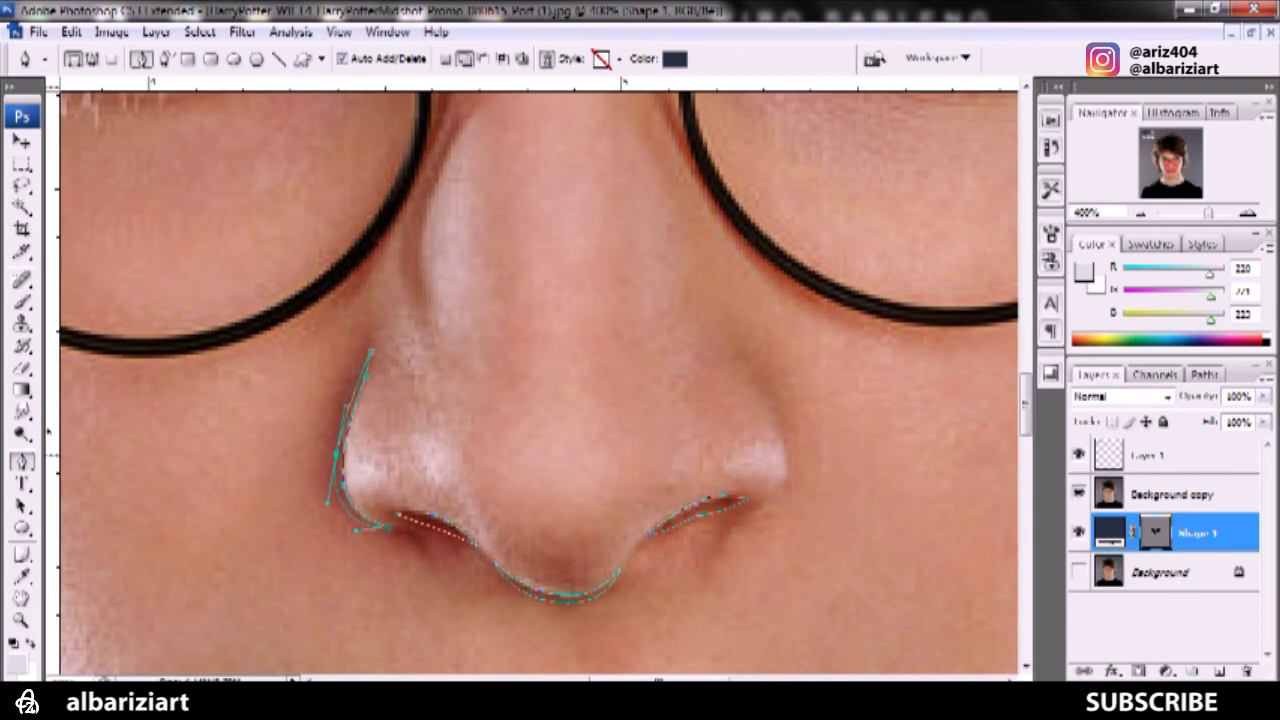
# Trace the right nostril's outer edge and bulge its curve outward
pyautogui.click(744, 354)
pyautogui.click(772, 494)
pyautogui.moveTo(772, 494); pyautogui.dragTo(786, 456)
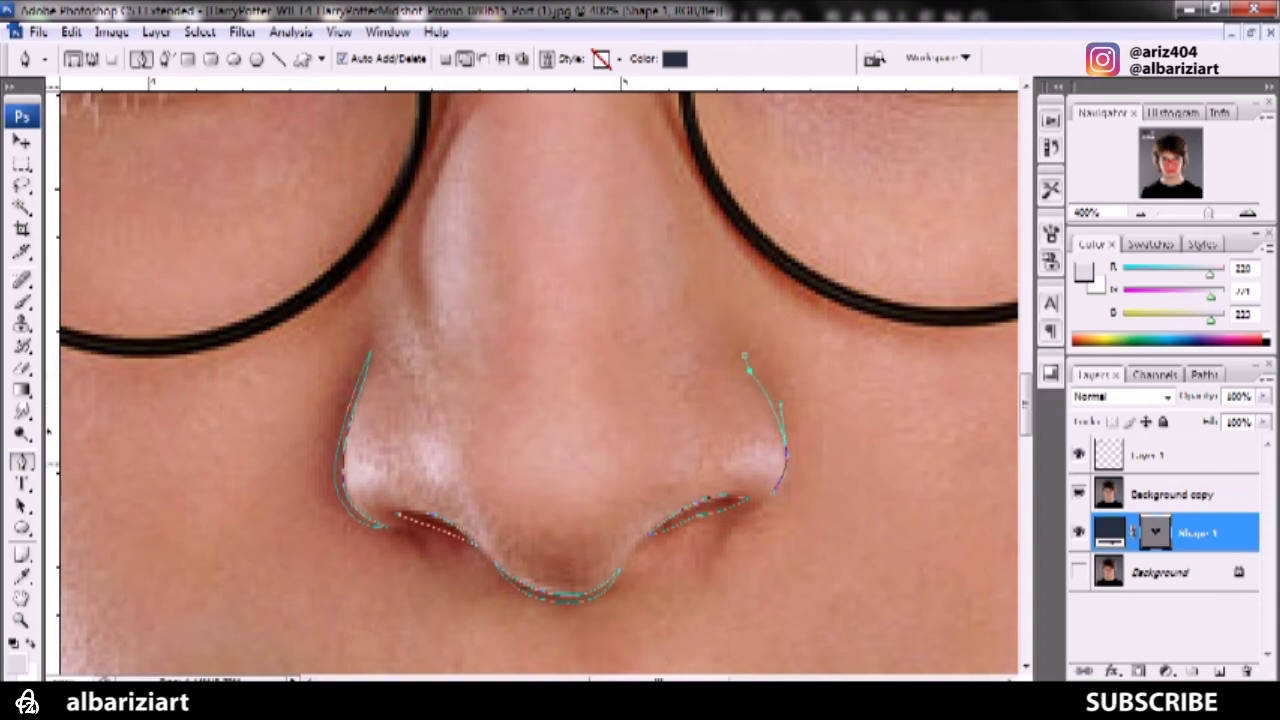
pyautogui.moveTo(786, 464)
pyautogui.mouseDown()
pyautogui.moveTo(781, 497)
pyautogui.moveTo(790, 440)
pyautogui.moveTo(783, 475)
pyautogui.mouseUp()
pyautogui.moveTo(746, 358); pyautogui.dragTo(776, 386)
# Add a white Solid Color fill layer above the Background layer
pyautogui.click(1078, 493)
pyautogui.click(1175, 494)
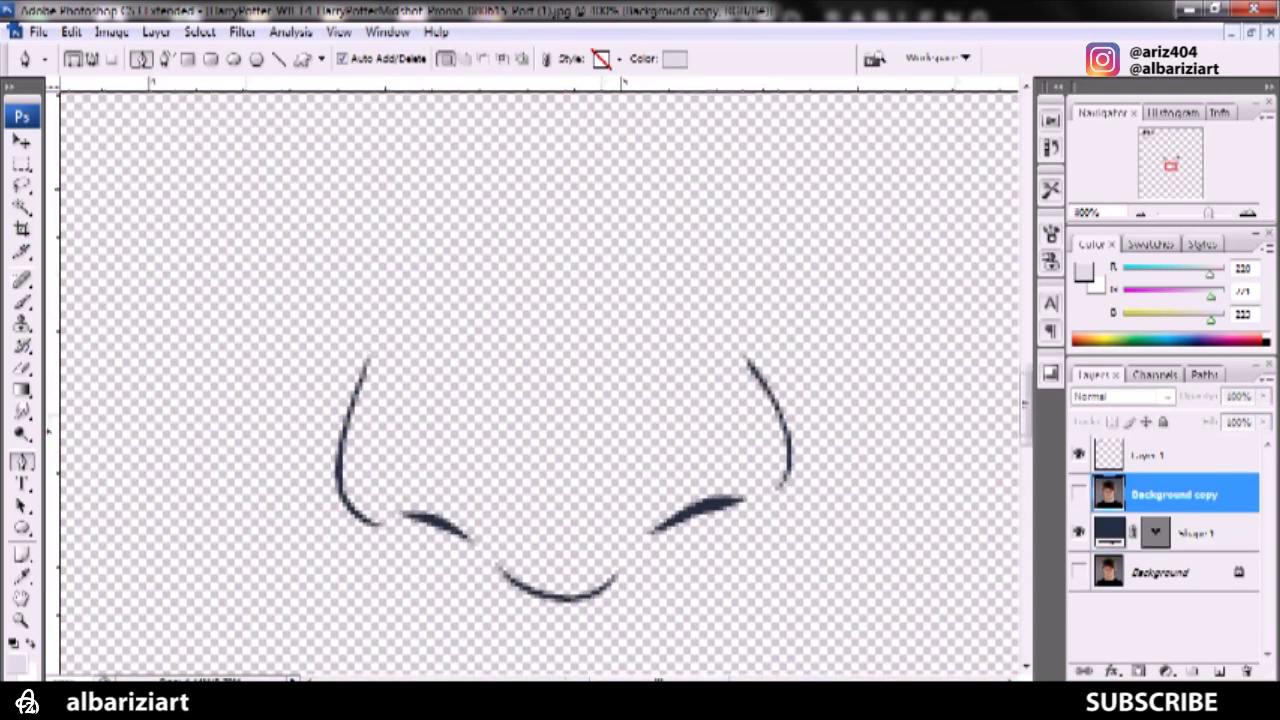
pyautogui.hotkey('ctrl', '-')
pyautogui.hotkey('ctrl', '-')
pyautogui.hotkey('ctrl', '-')
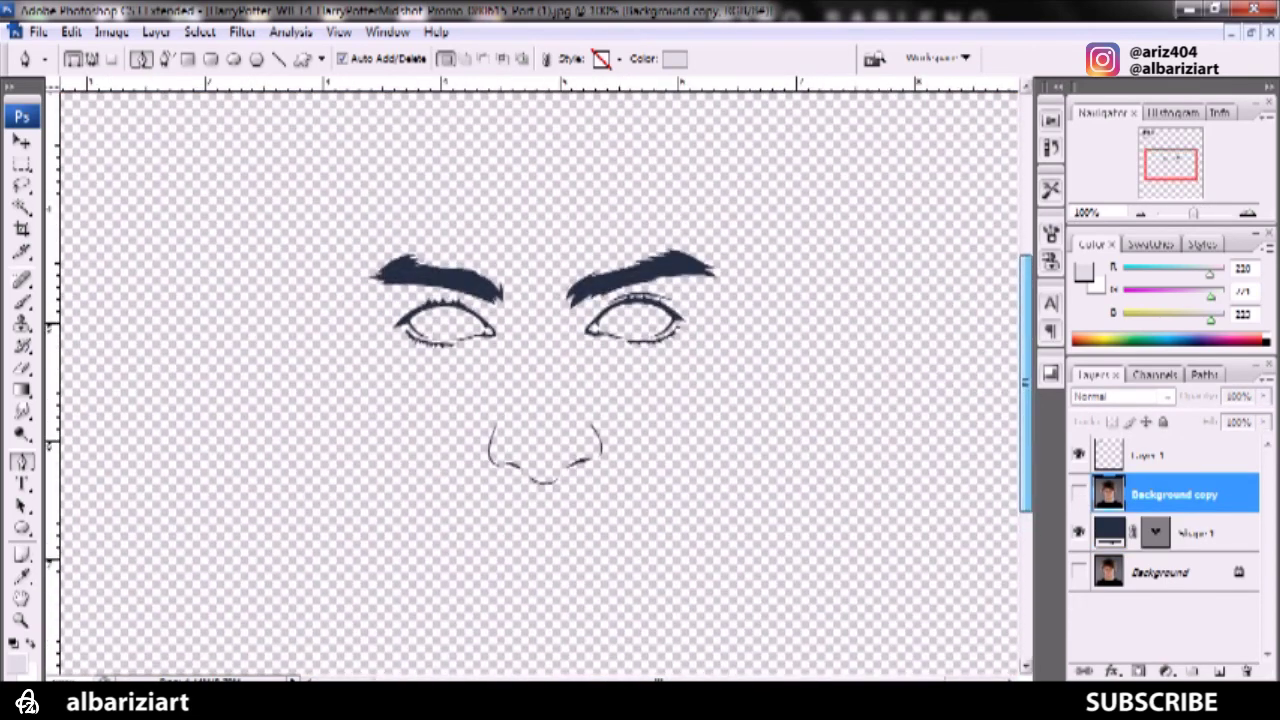
pyautogui.click(1160, 572)
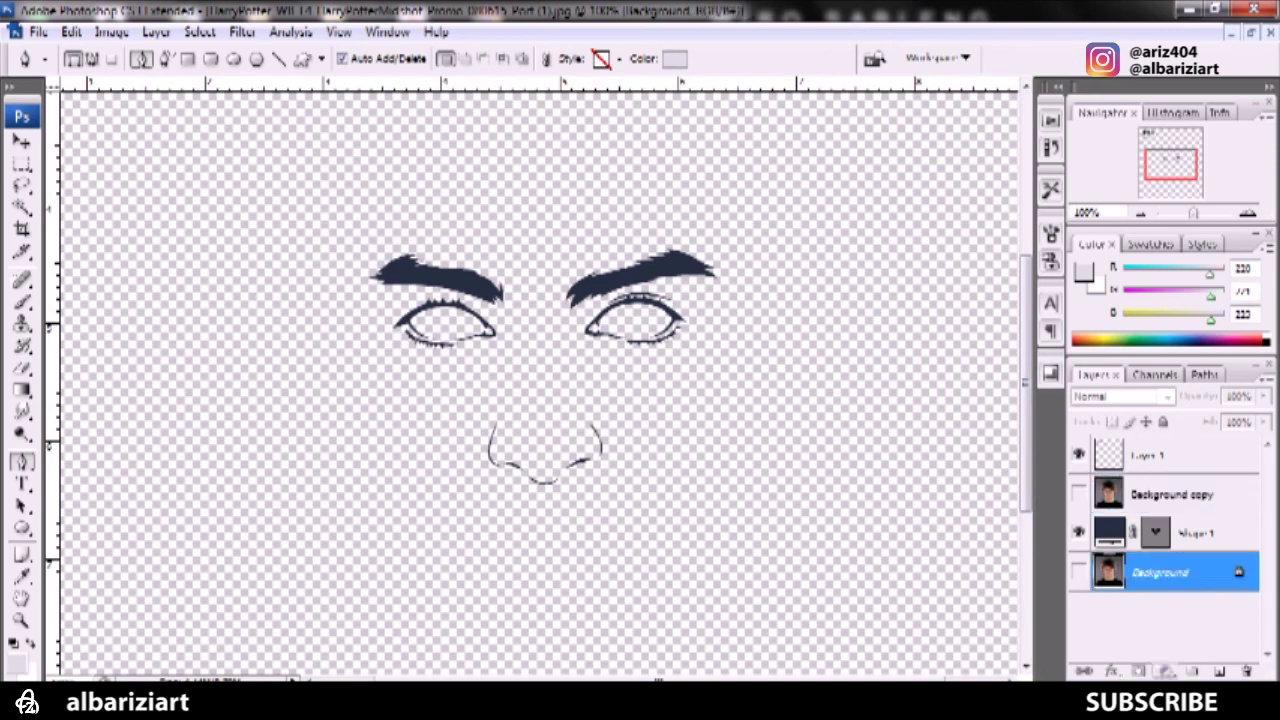
pyautogui.click(1165, 671)
pyautogui.click(1145, 276)
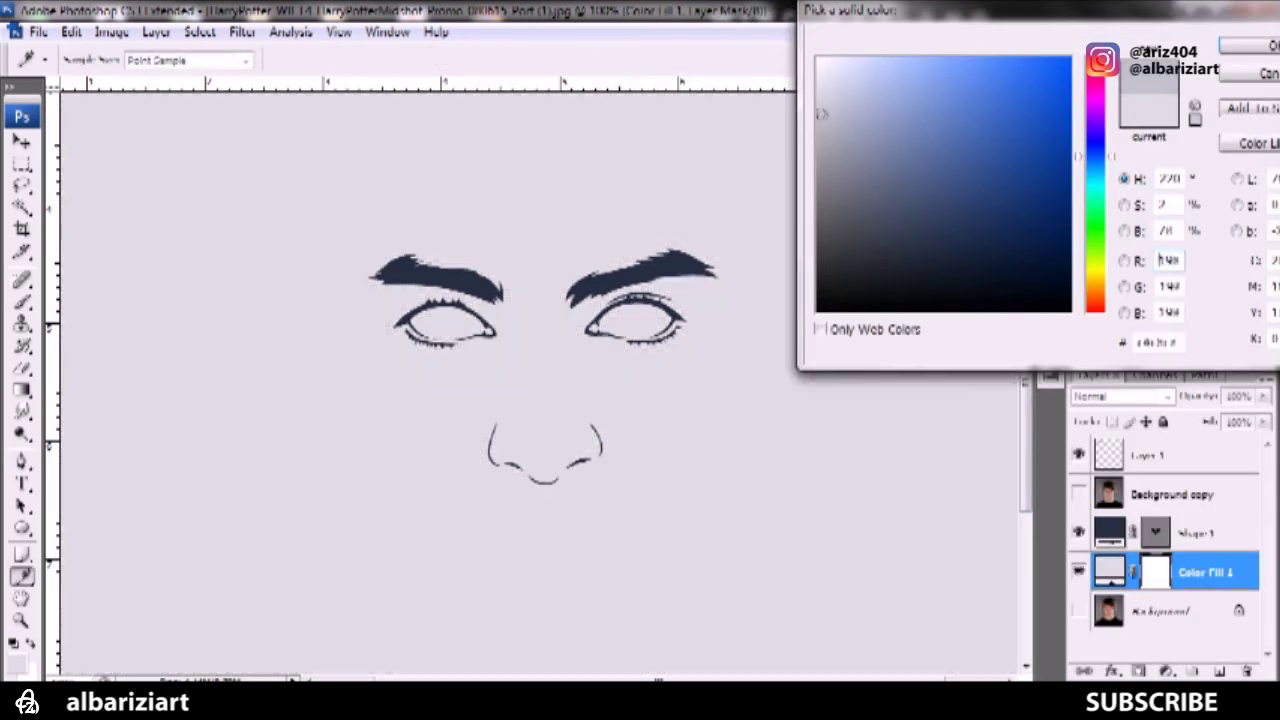
pyautogui.moveTo(820, 80); pyautogui.dragTo(818, 58)
pyautogui.press('Return')
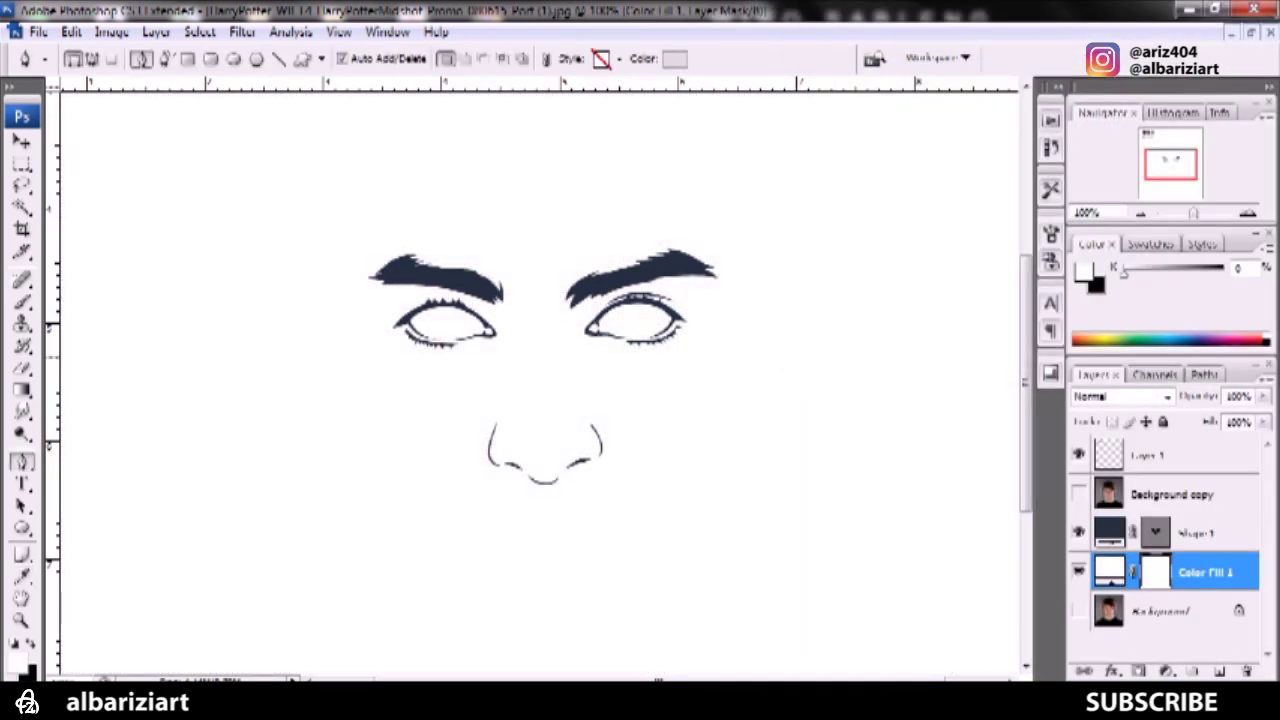
# Compare the drawing against the photo by toggling Background copy, leaving it visible
pyautogui.click(1078, 494)
pyautogui.click(1078, 494)
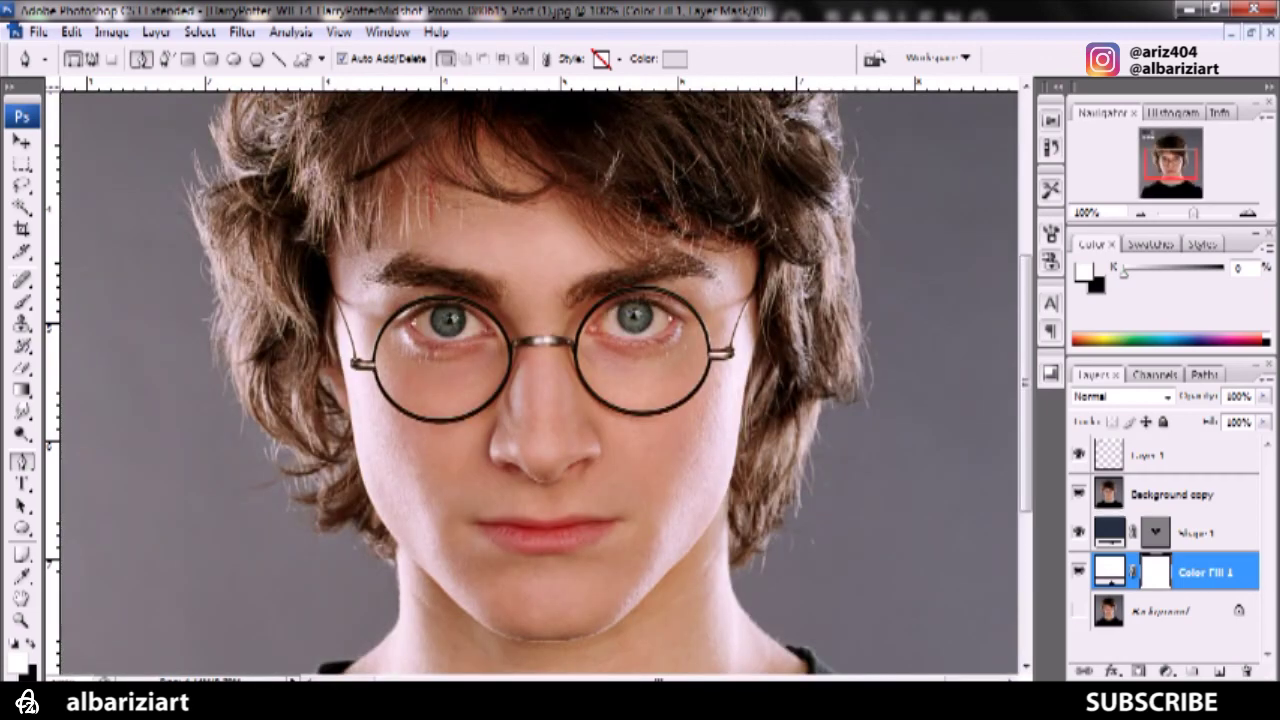
pyautogui.click(1078, 494)
pyautogui.click(1078, 494)
pyautogui.click(1078, 494)
pyautogui.click(1078, 494)
pyautogui.click(1078, 494)
pyautogui.click(1078, 494)
pyautogui.click(1078, 494)
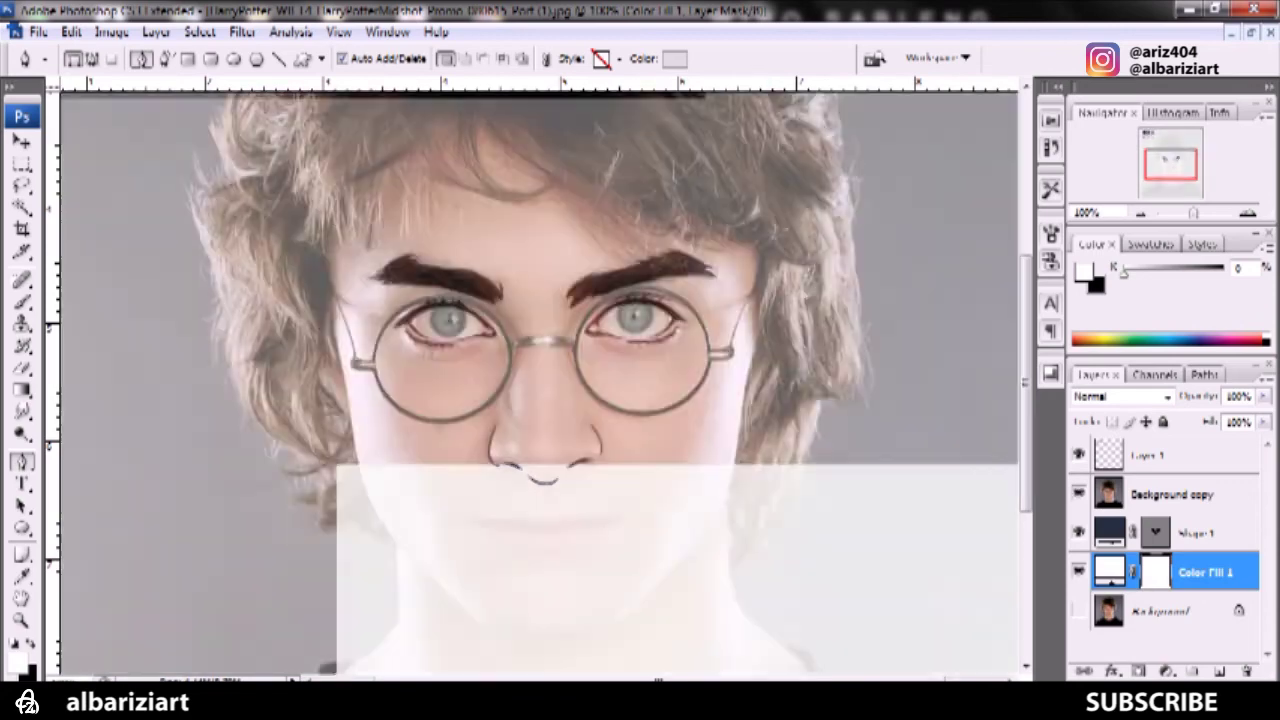
pyautogui.click(1078, 494)
pyautogui.click(1078, 494)
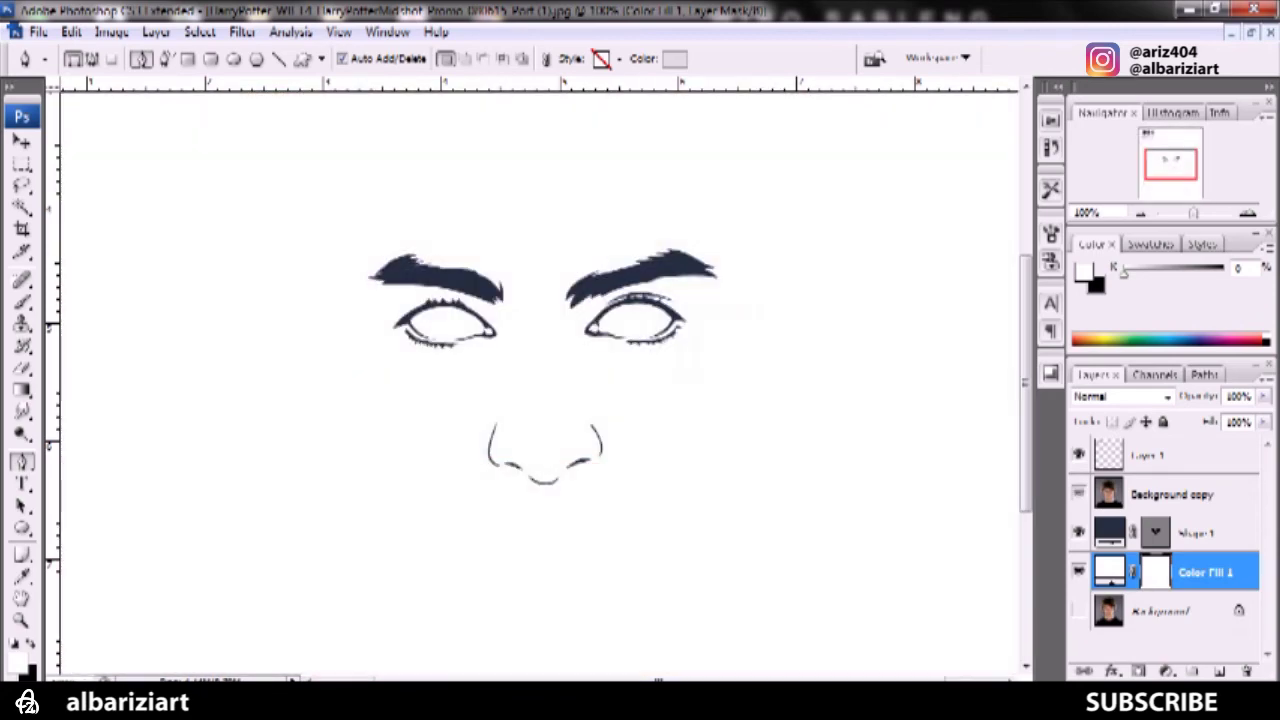
# Extend the nose-side line down to join the nostril and nudge its curve
pyautogui.hotkey('ctrl', '+')
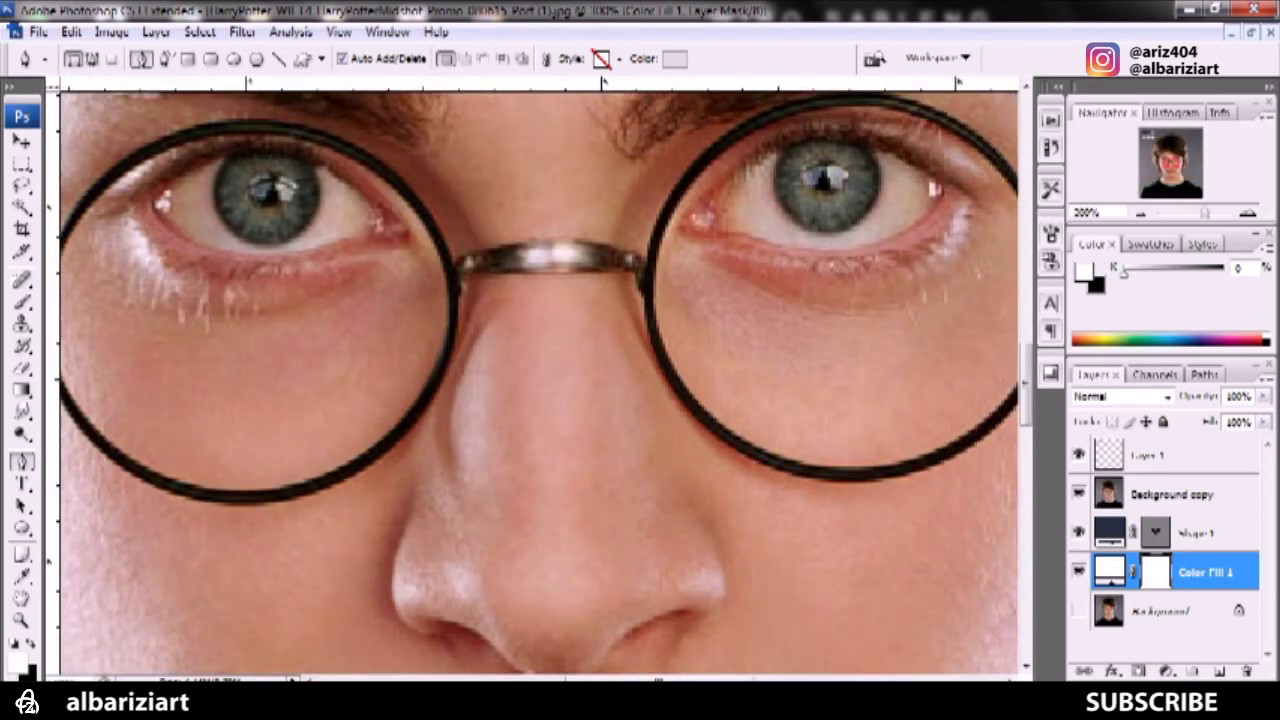
pyautogui.click(1195, 533)
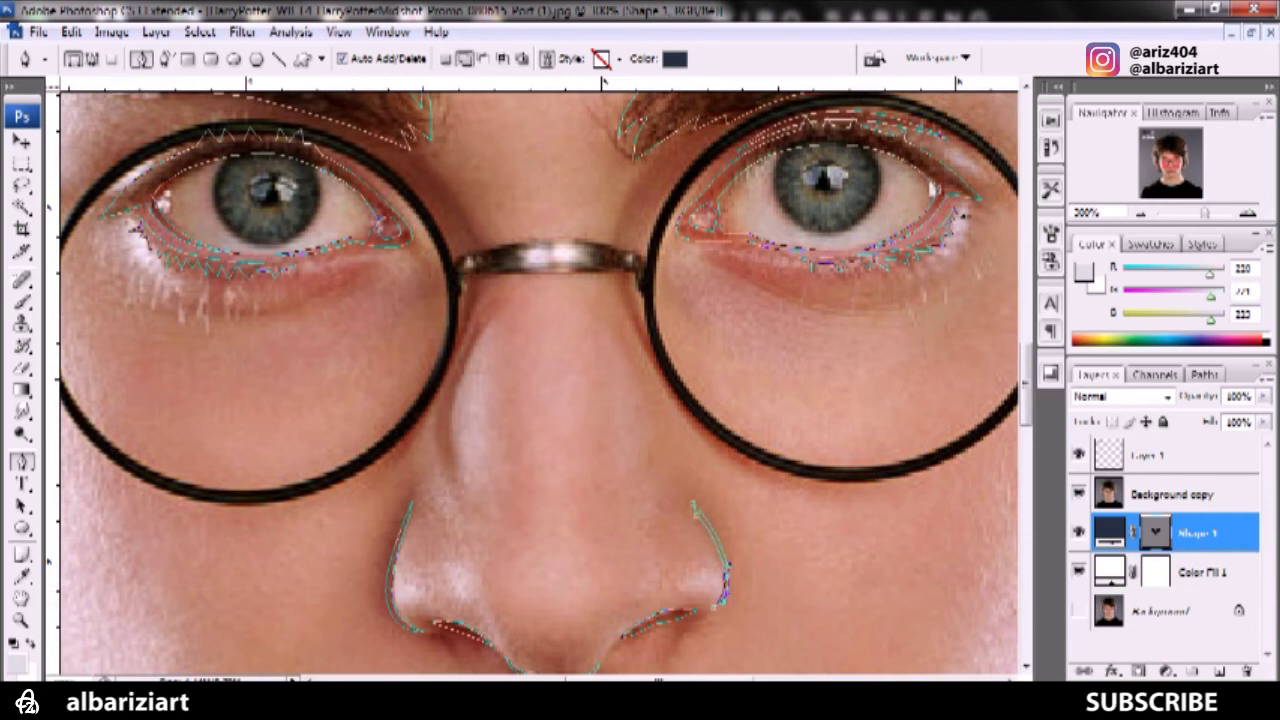
pyautogui.click(716, 614)
pyautogui.click(712, 617)
pyautogui.moveTo(740, 546); pyautogui.dragTo(735, 546)
# Hide the Background copy photo and view the whole face at 100%
pyautogui.click(1078, 494)
pyautogui.click(1172, 494)
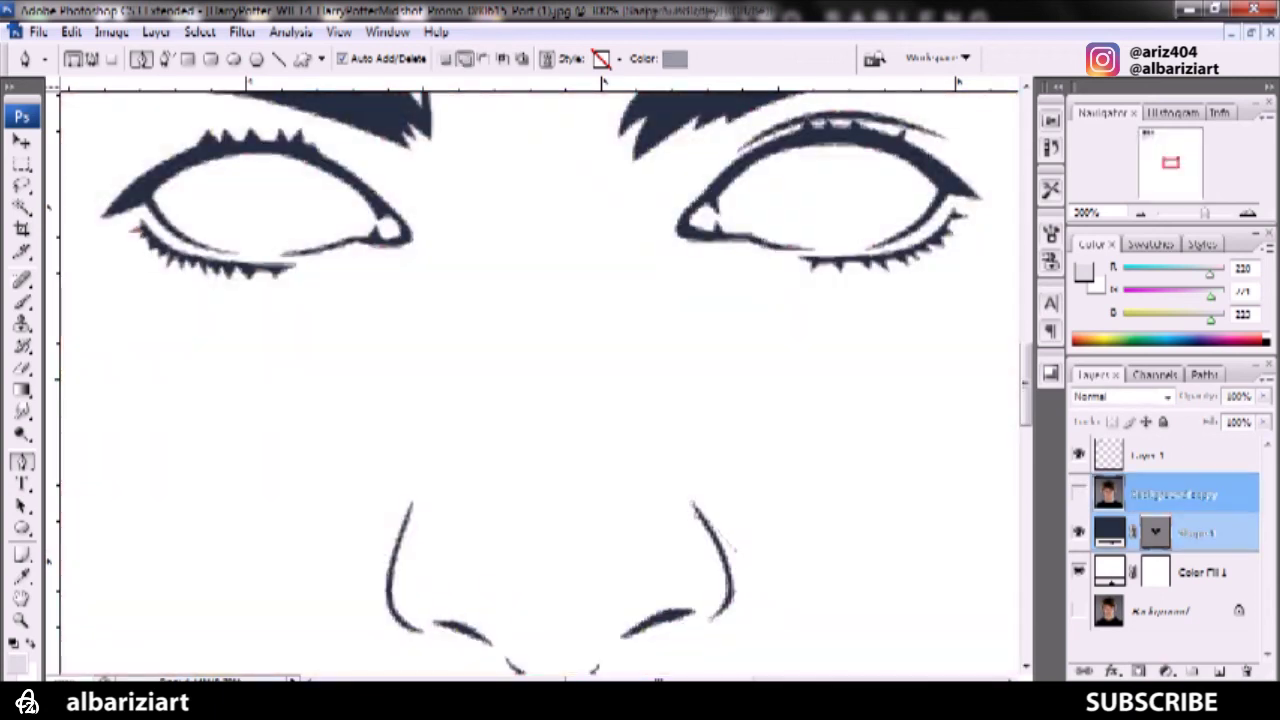
pyautogui.hotkey('ctrl', 'alt', '0')
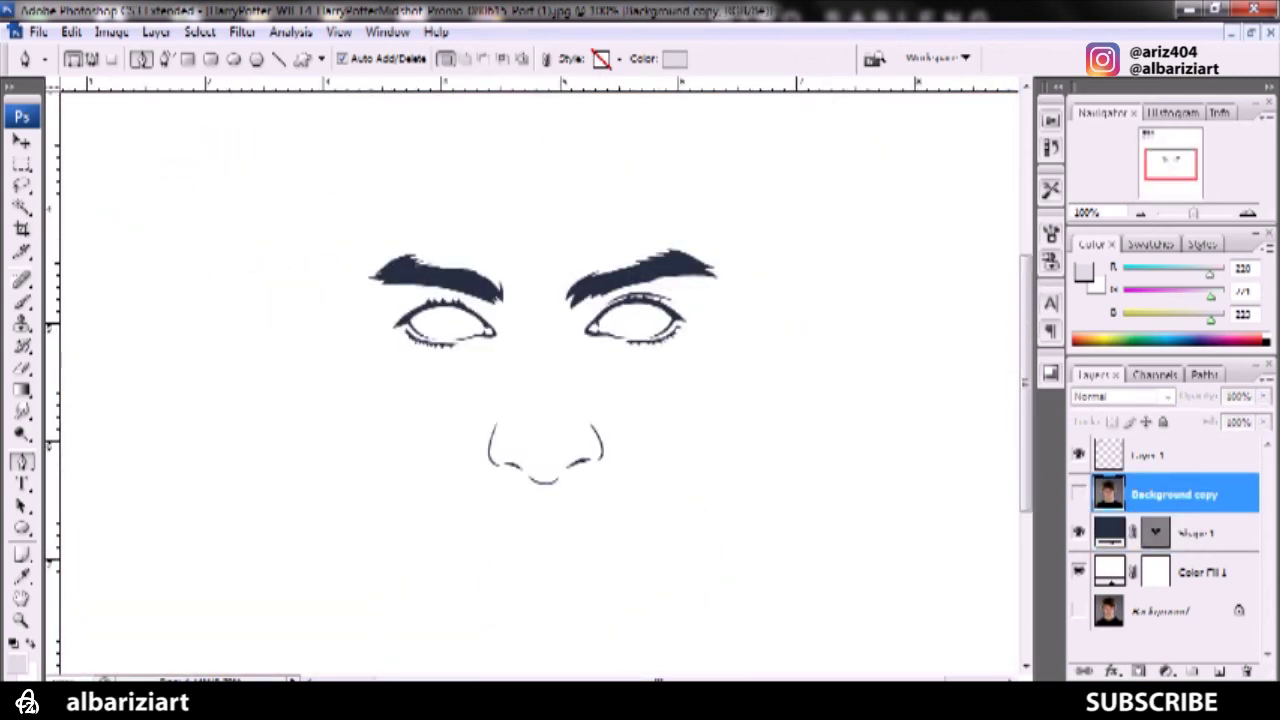
# Show the photo, reselect Shape 1 and zoom to the lips with the Pen tool
pyautogui.click(1078, 494)
pyautogui.click(1078, 494)
pyautogui.click(1172, 532)
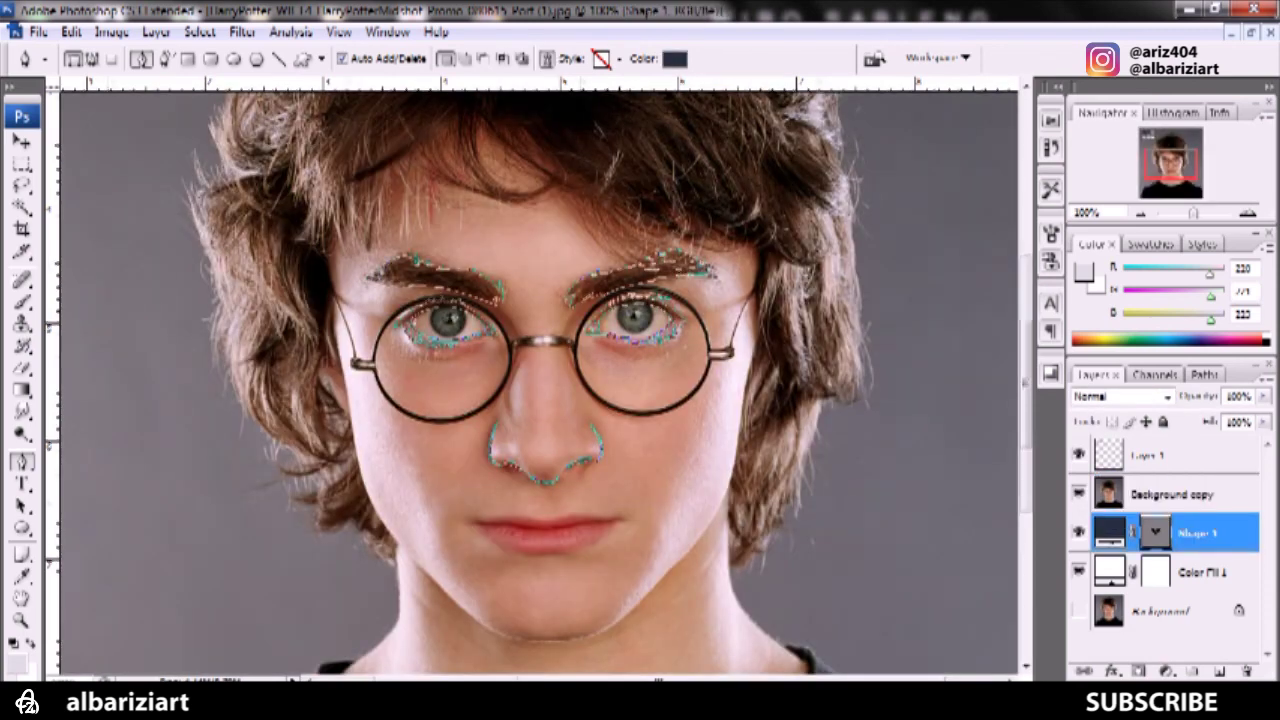
pyautogui.keyDown('ctrl'); pyautogui.click(550, 420); pyautogui.keyUp('ctrl')
pyautogui.moveTo(560, 480)
pyautogui.mouseDown()
pyautogui.moveTo(580, 320)
pyautogui.moveTo(510, 305)
pyautogui.mouseUp()
pyautogui.press('p')
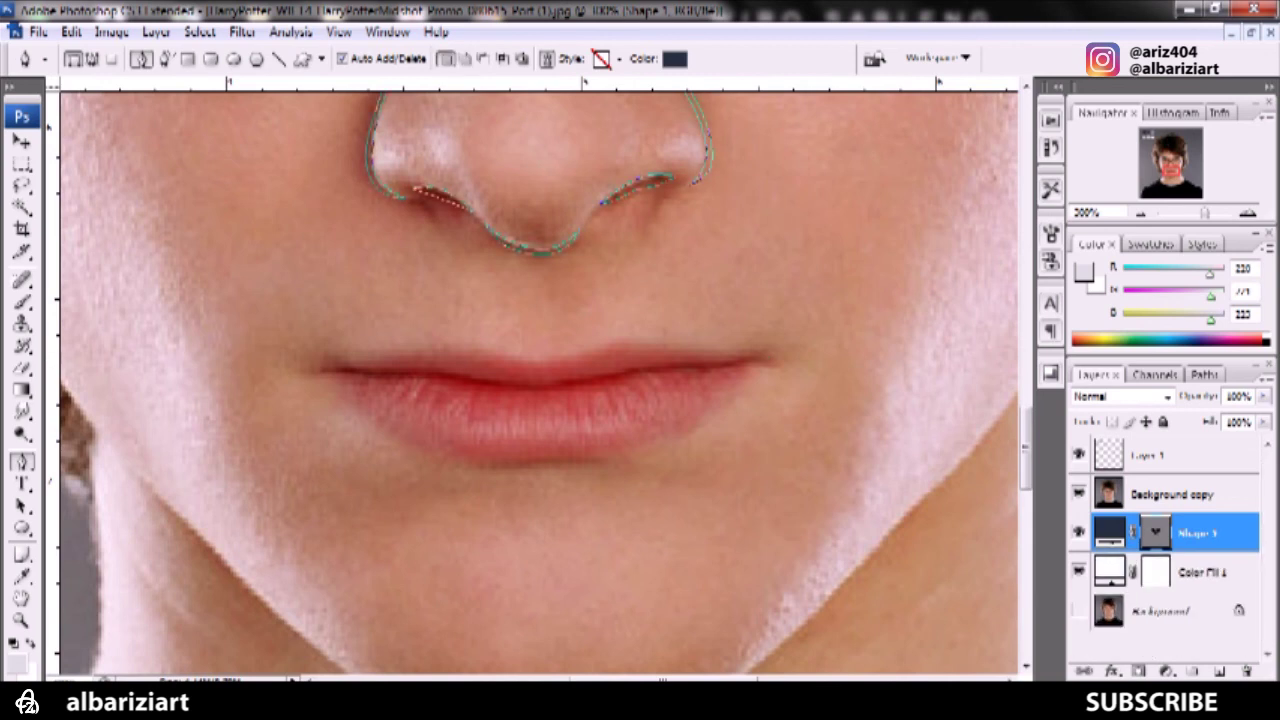
pyautogui.click(465, 58)
# Trace the curved line between the lips to the left mouth corner
pyautogui.moveTo(733, 360); pyautogui.dragTo(680, 361)
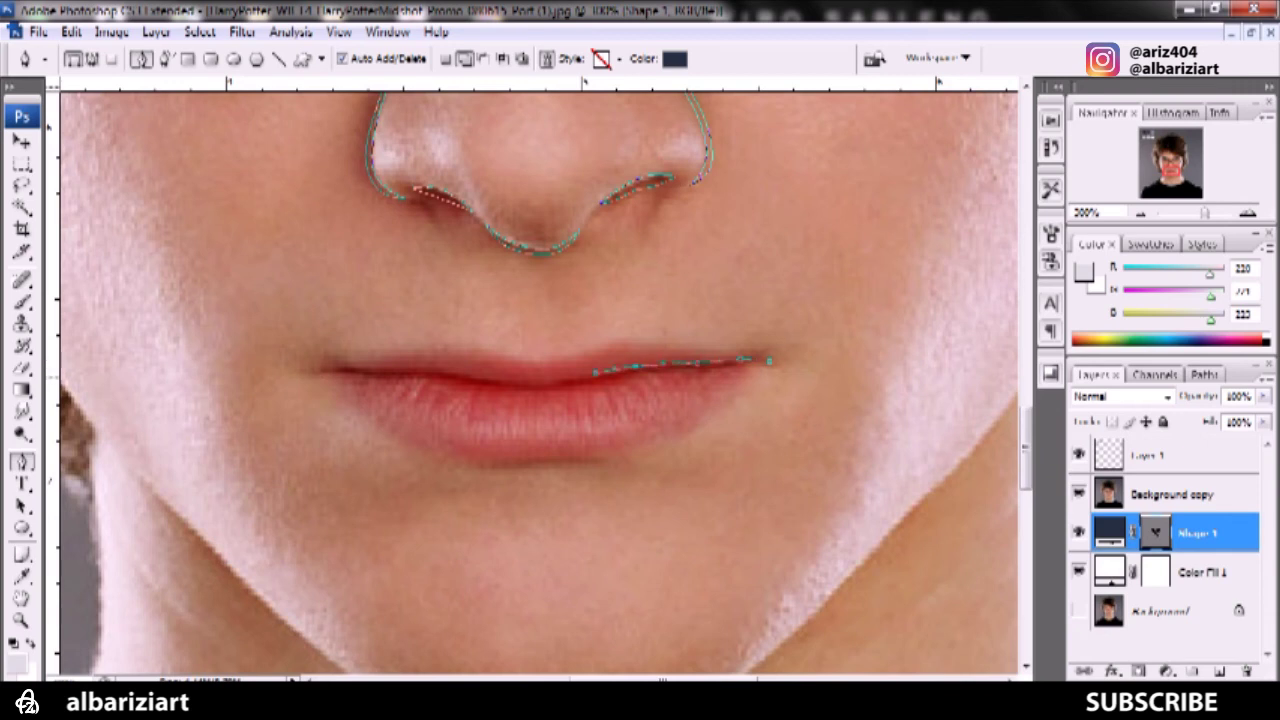
pyautogui.moveTo(508, 381); pyautogui.dragTo(397, 370)
pyautogui.click(332, 368)
pyautogui.moveTo(520, 381); pyautogui.dragTo(520, 389)
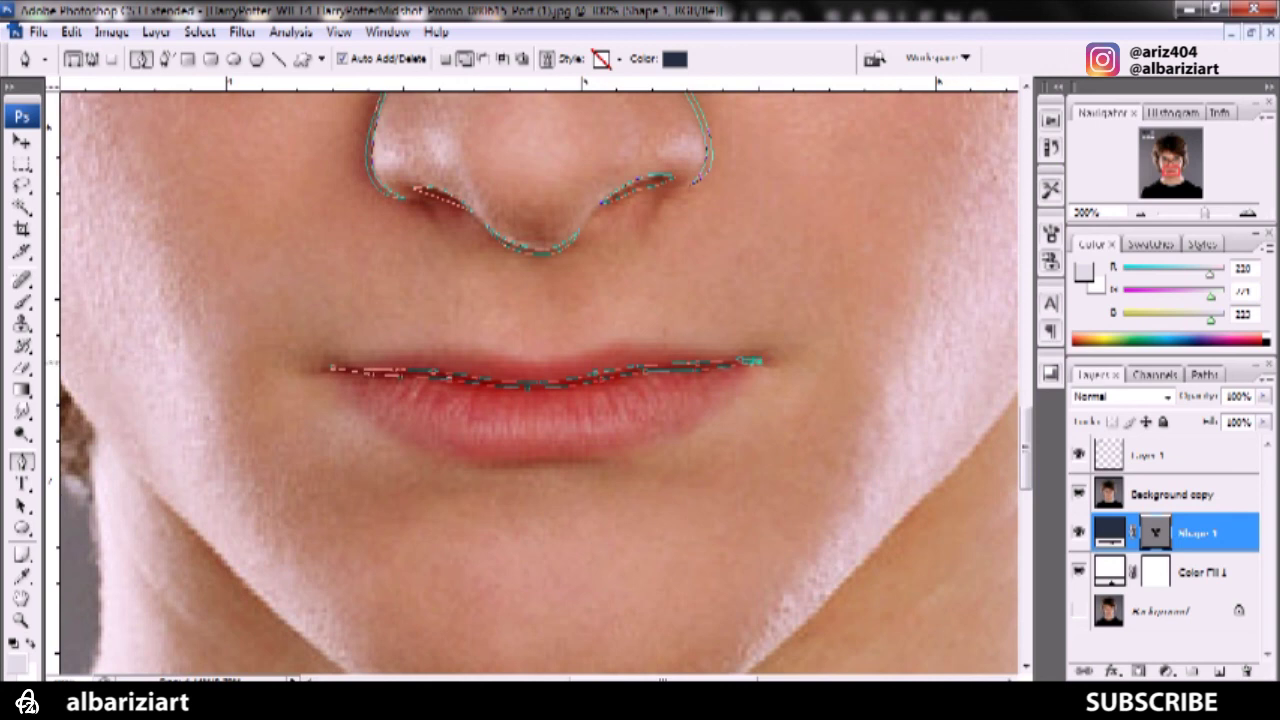
# Hide the photo and view the finished face drawing at 100%
pyautogui.click(1170, 494)
pyautogui.click(1078, 492)
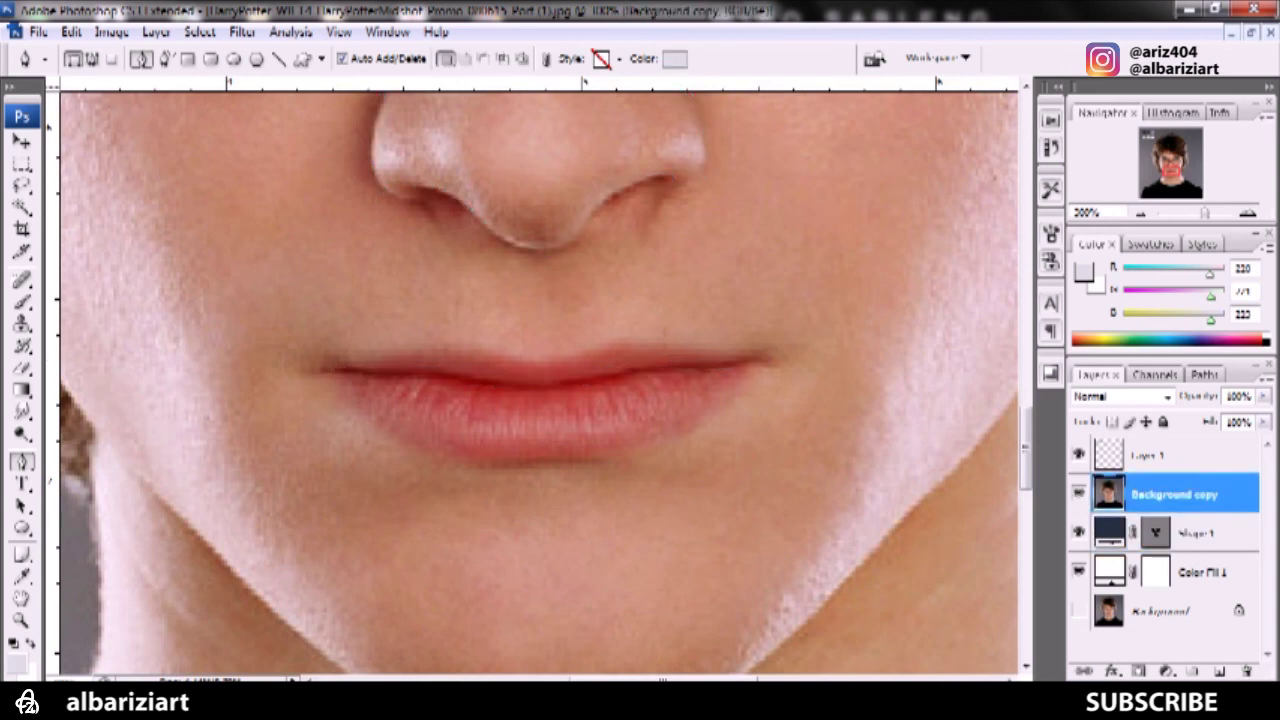
pyautogui.hotkey('ctrl', 'alt', '0')
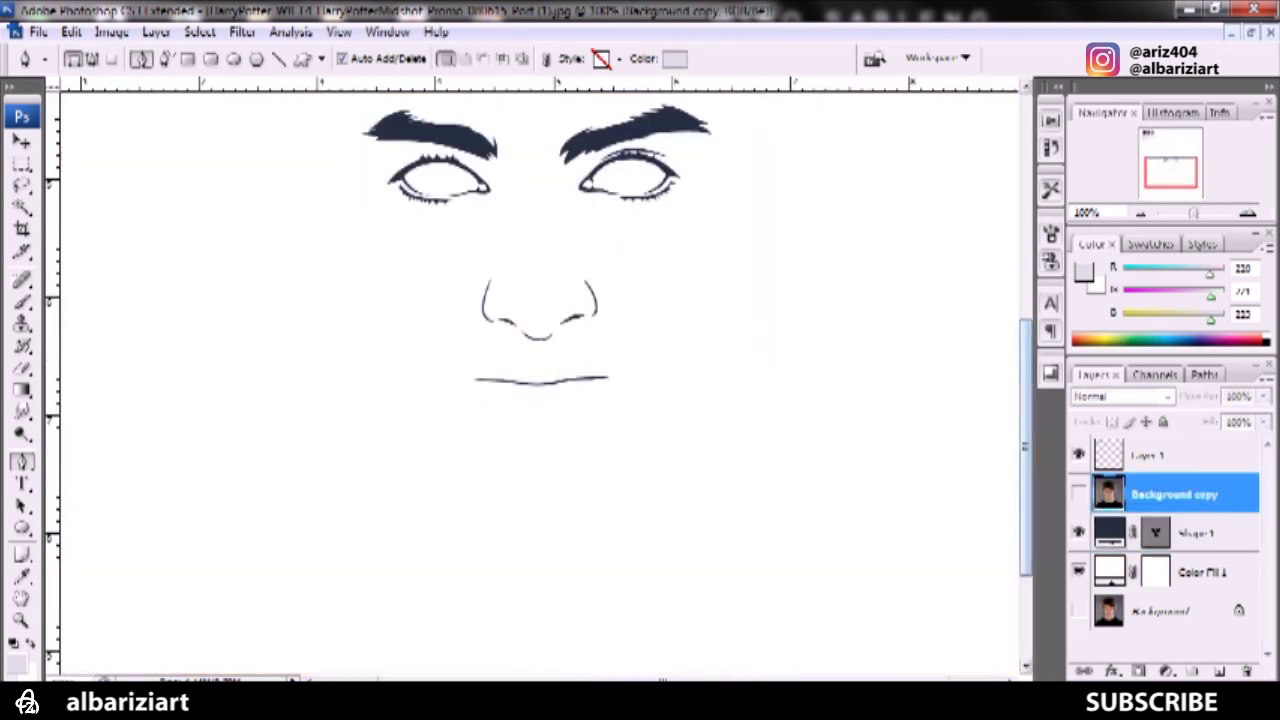
pyautogui.scroll(2, 540, 380)
pyautogui.scroll(2, 540, 380)
pyautogui.click(1078, 492)
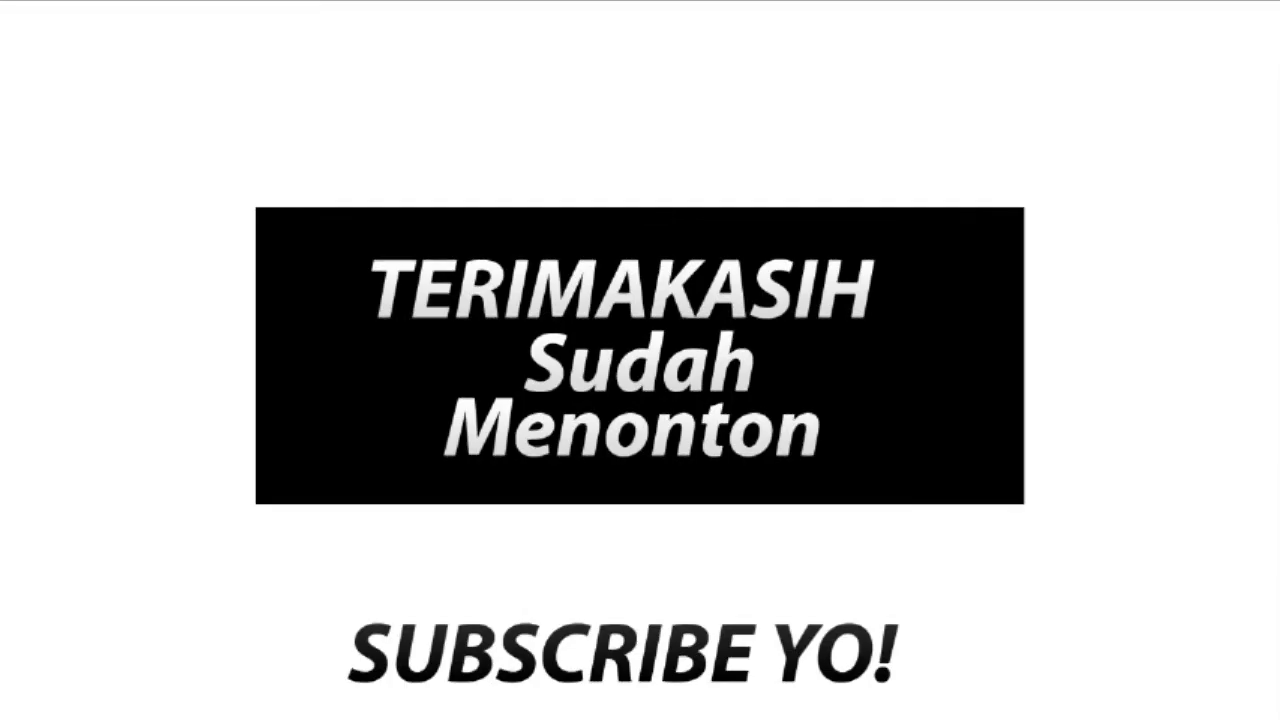